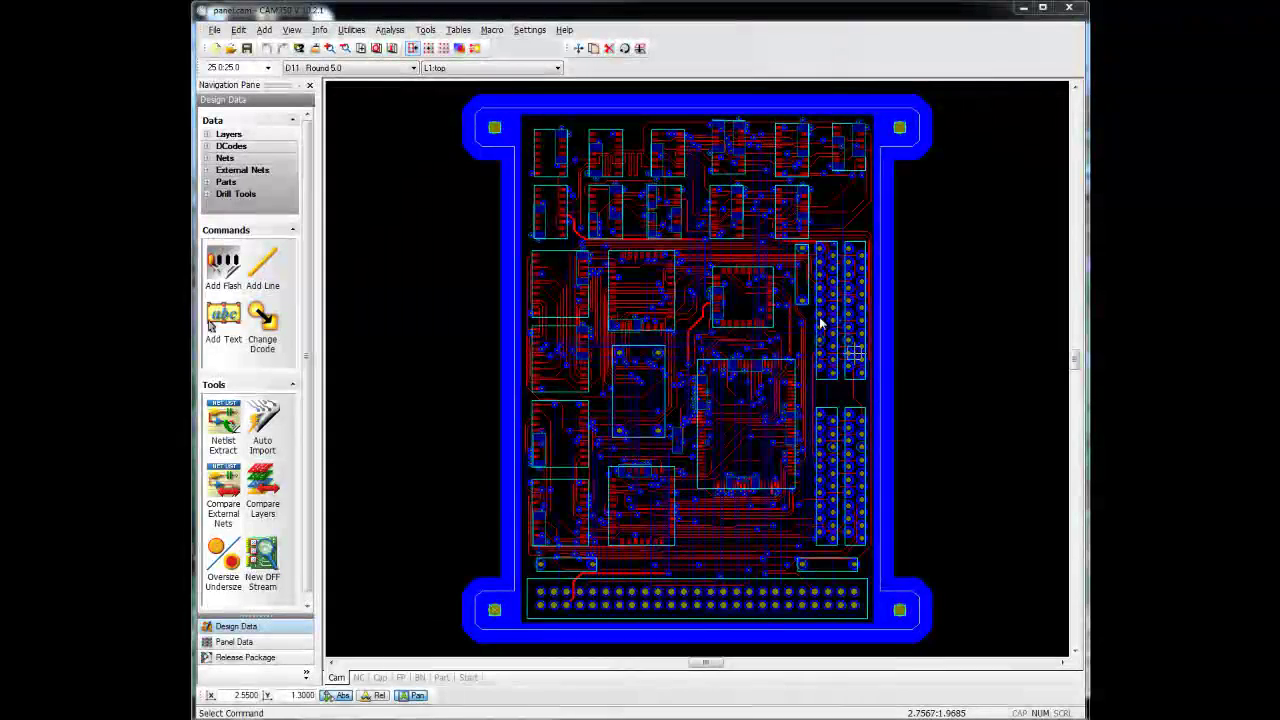
Step: Switch to the Panel Editor and acknowledge the panel anchor set to origin
{"action": "left_click", "coordinate": [354, 31]}
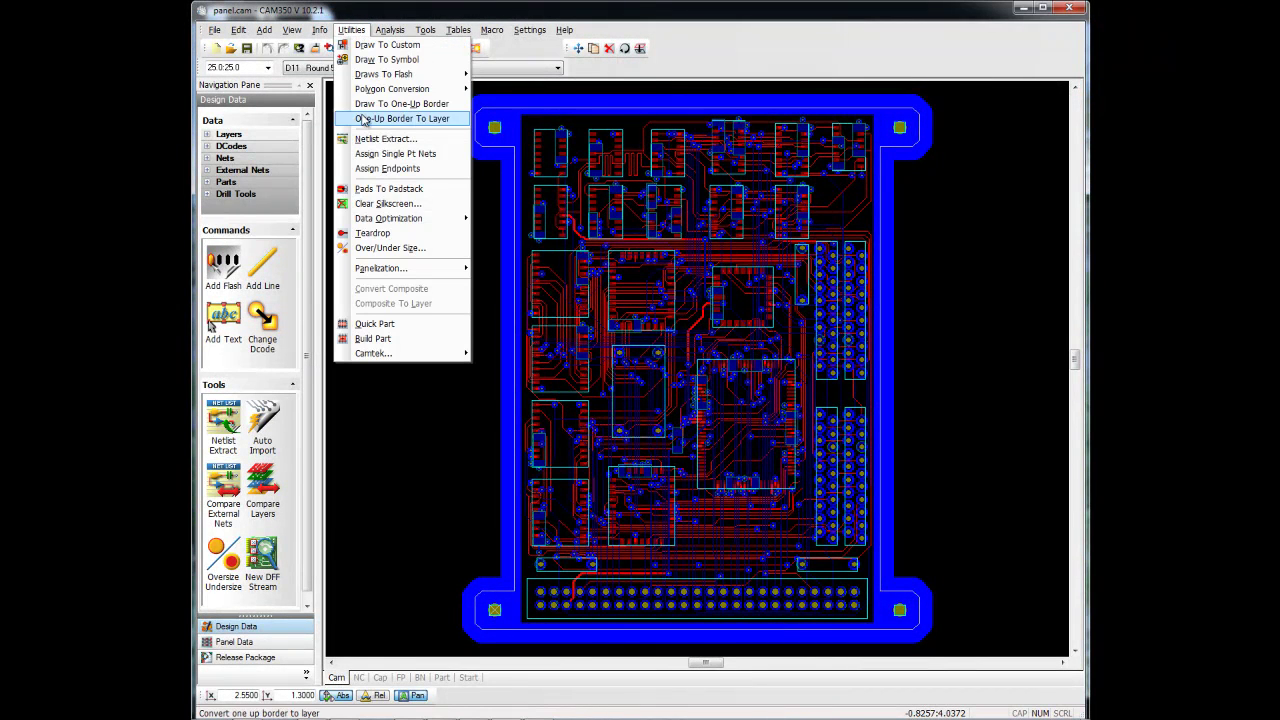
{"action": "mouse_move", "coordinate": [381, 268]}
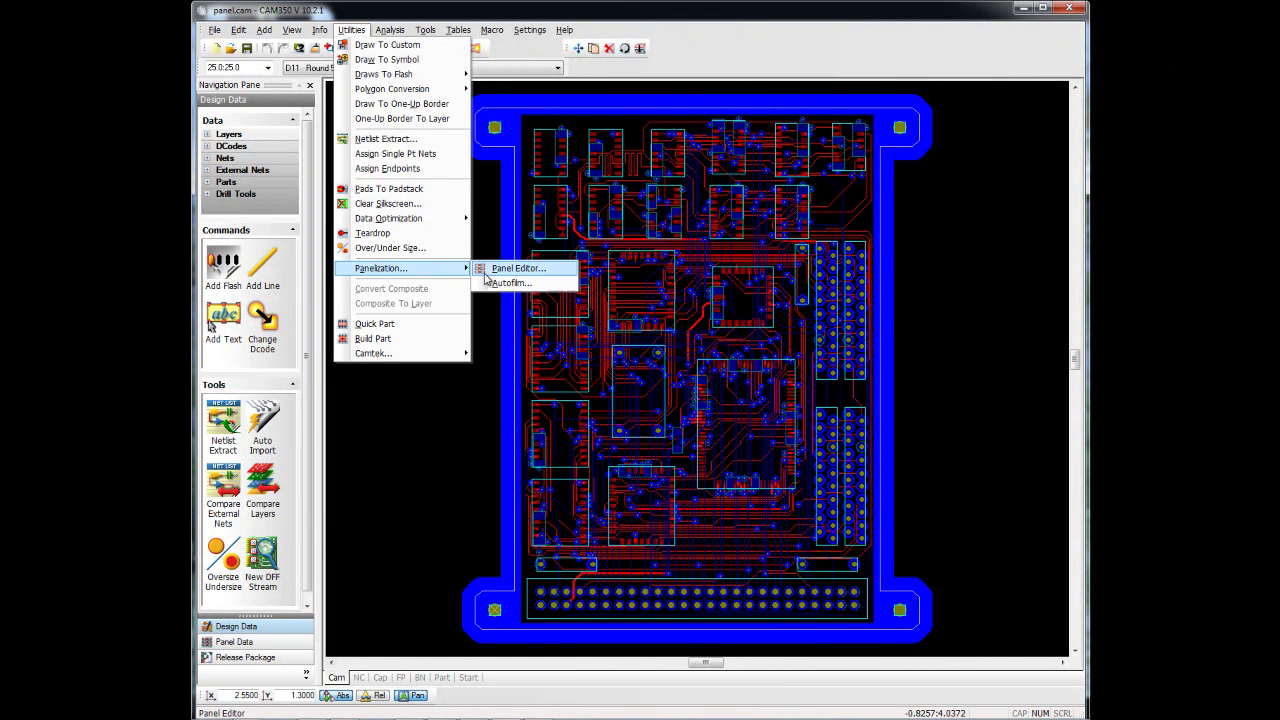
{"action": "left_click", "coordinate": [485, 274]}
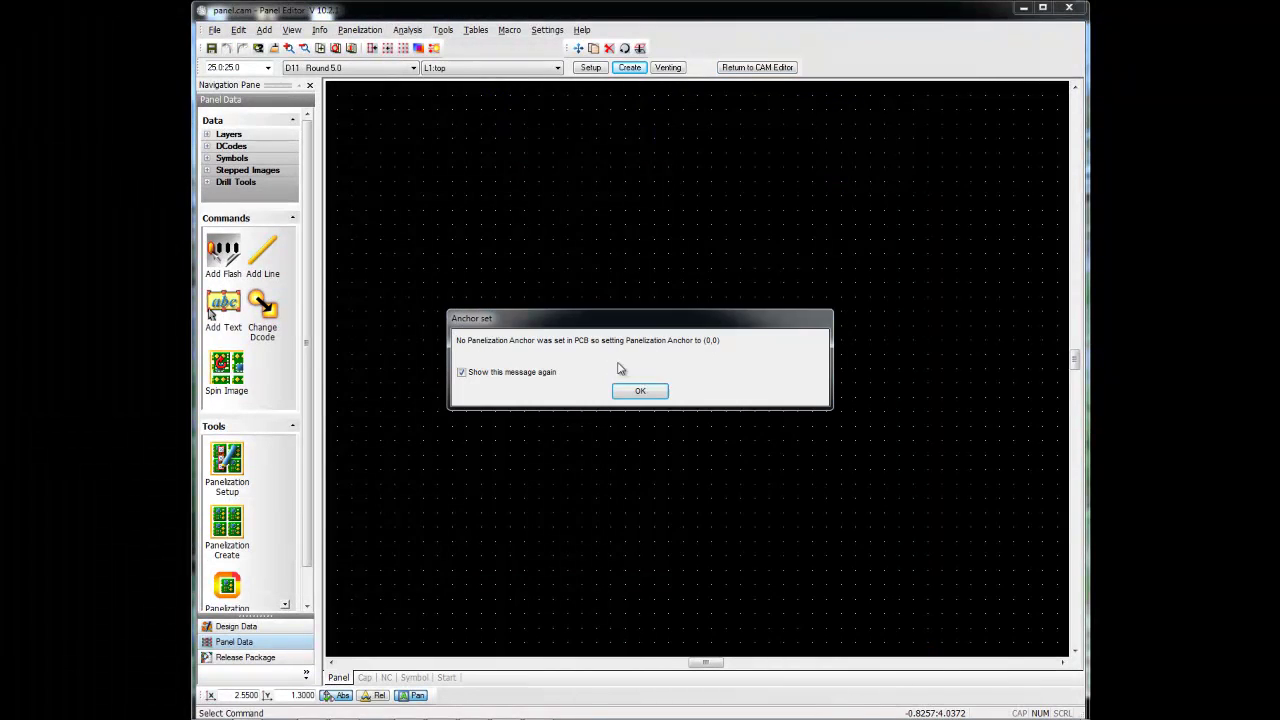
{"action": "left_click", "coordinate": [645, 392]}
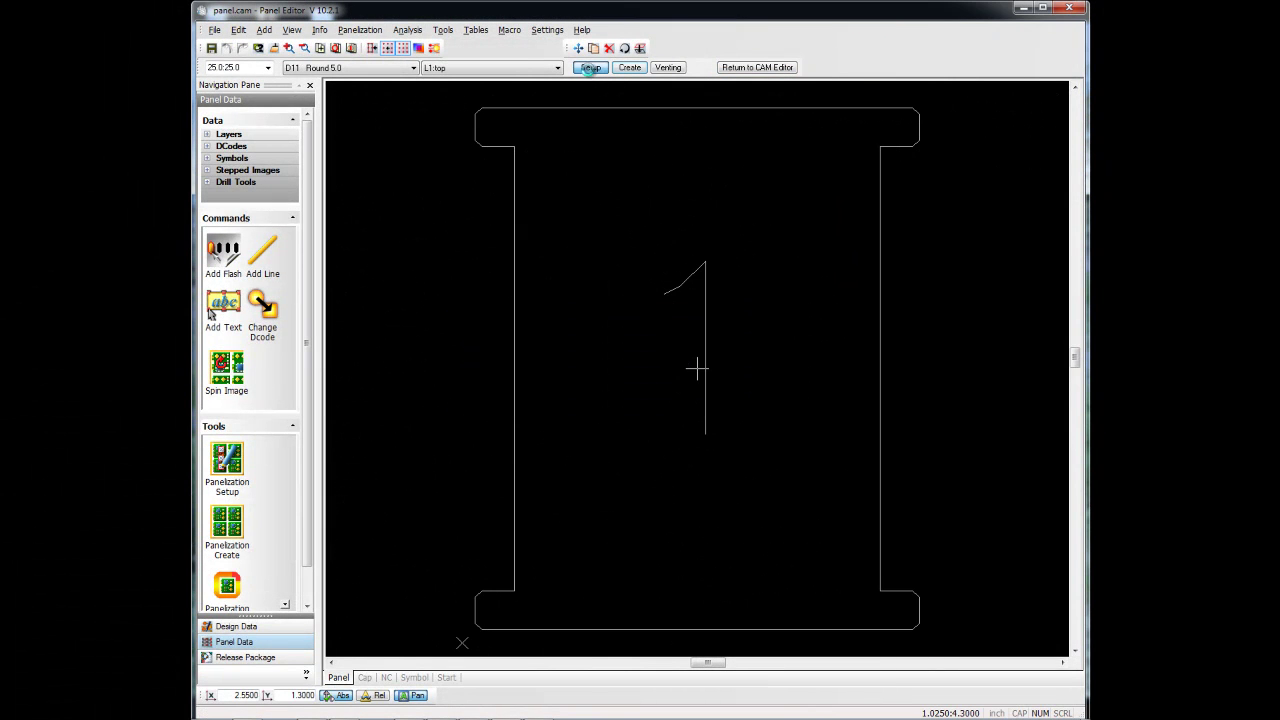
Step: In Panel Setup, change the panel X size to 18
{"action": "left_click", "coordinate": [590, 68]}
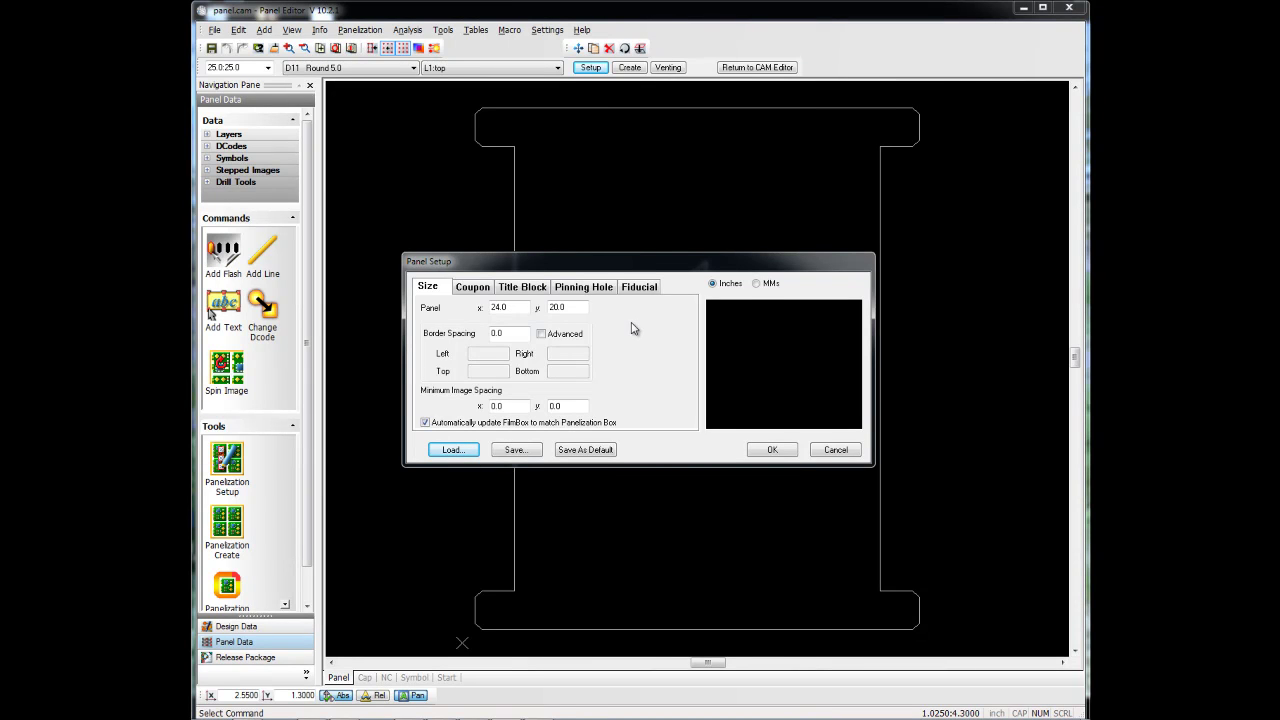
{"action": "left_click_drag", "start_coordinate": [510, 308], "coordinate": [473, 312]}
{"action": "type", "text": "18"}
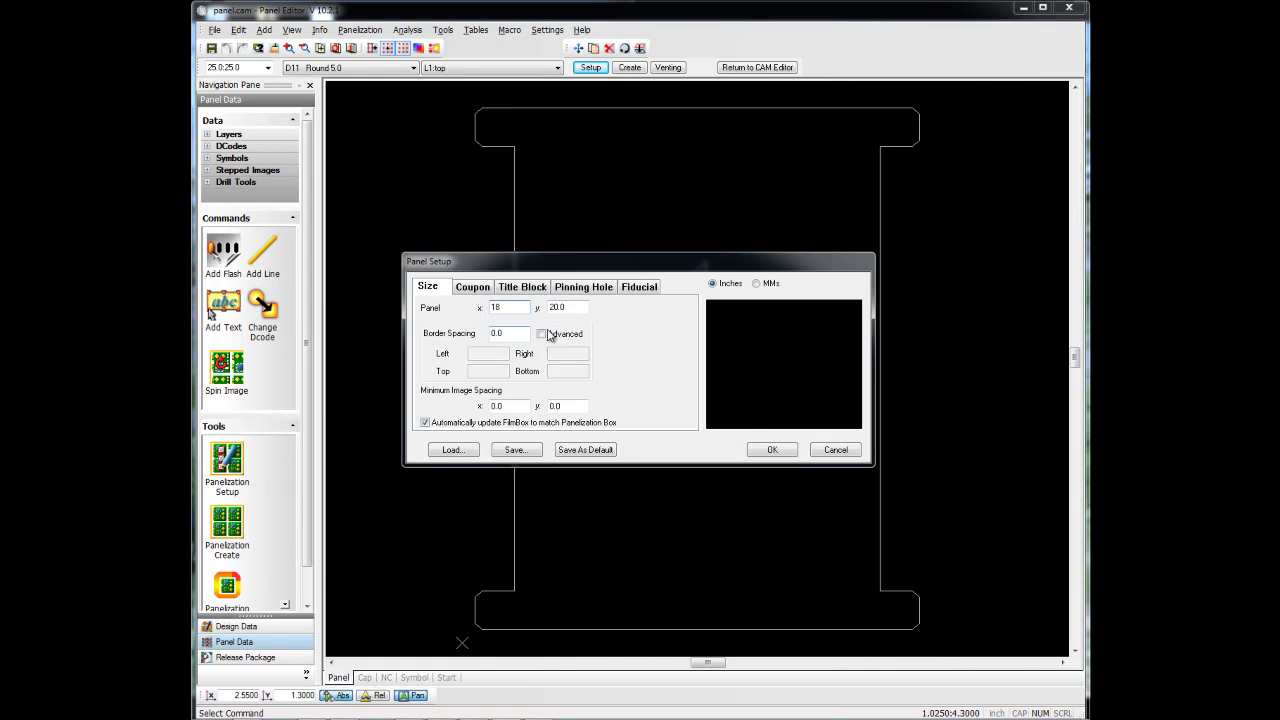
Step: Preview the DF1 and dril_chk library coupons, then cancel without adding one
{"action": "left_click", "coordinate": [473, 289]}
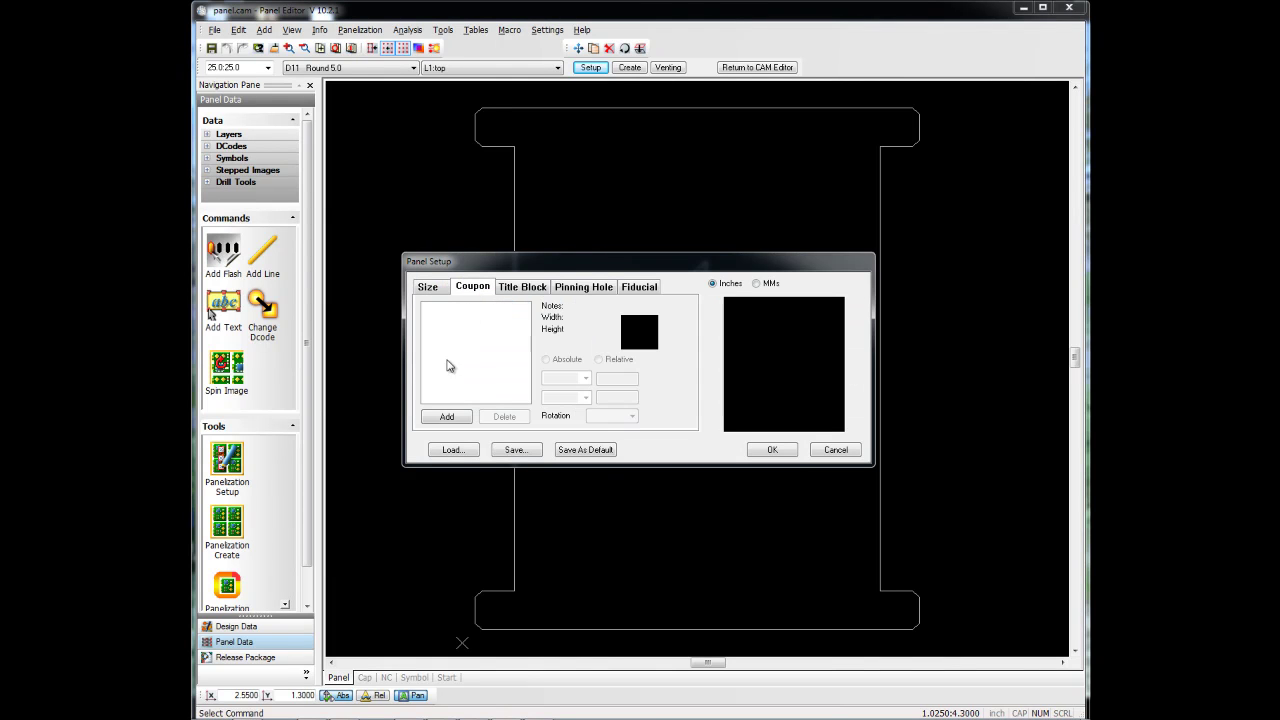
{"action": "left_click", "coordinate": [447, 416]}
{"action": "left_click", "coordinate": [556, 308]}
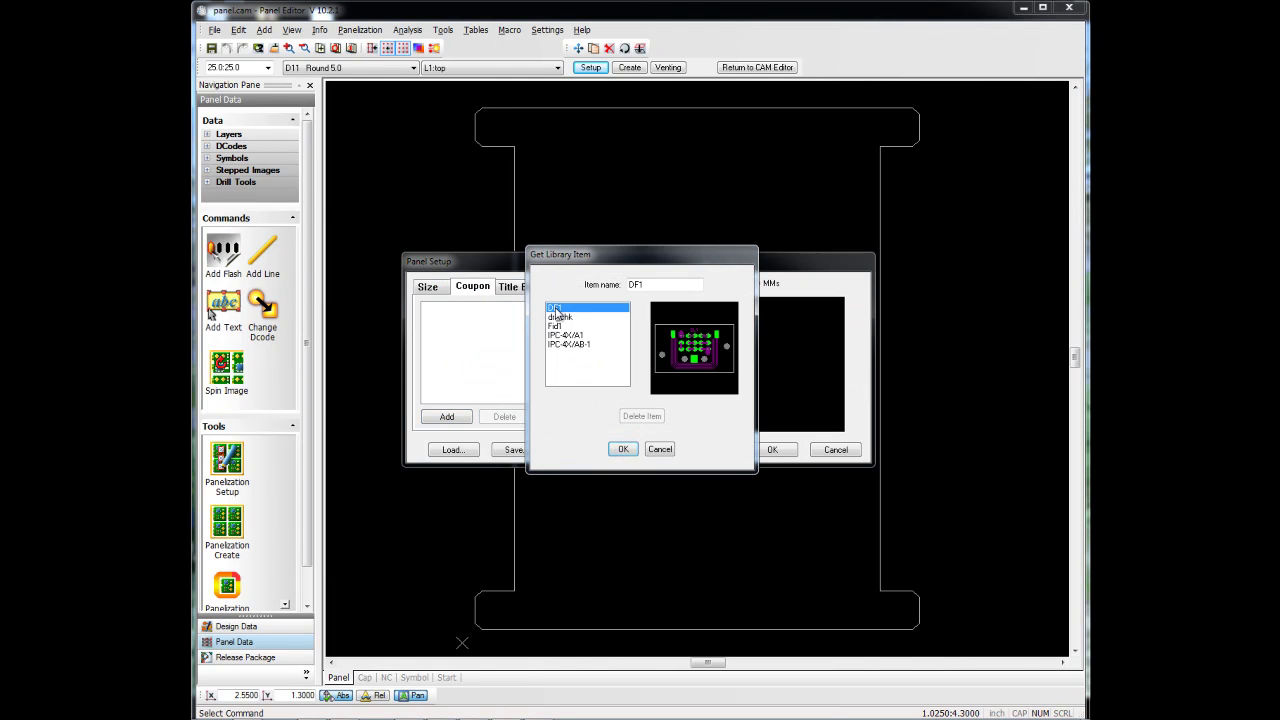
{"action": "left_click", "coordinate": [562, 317]}
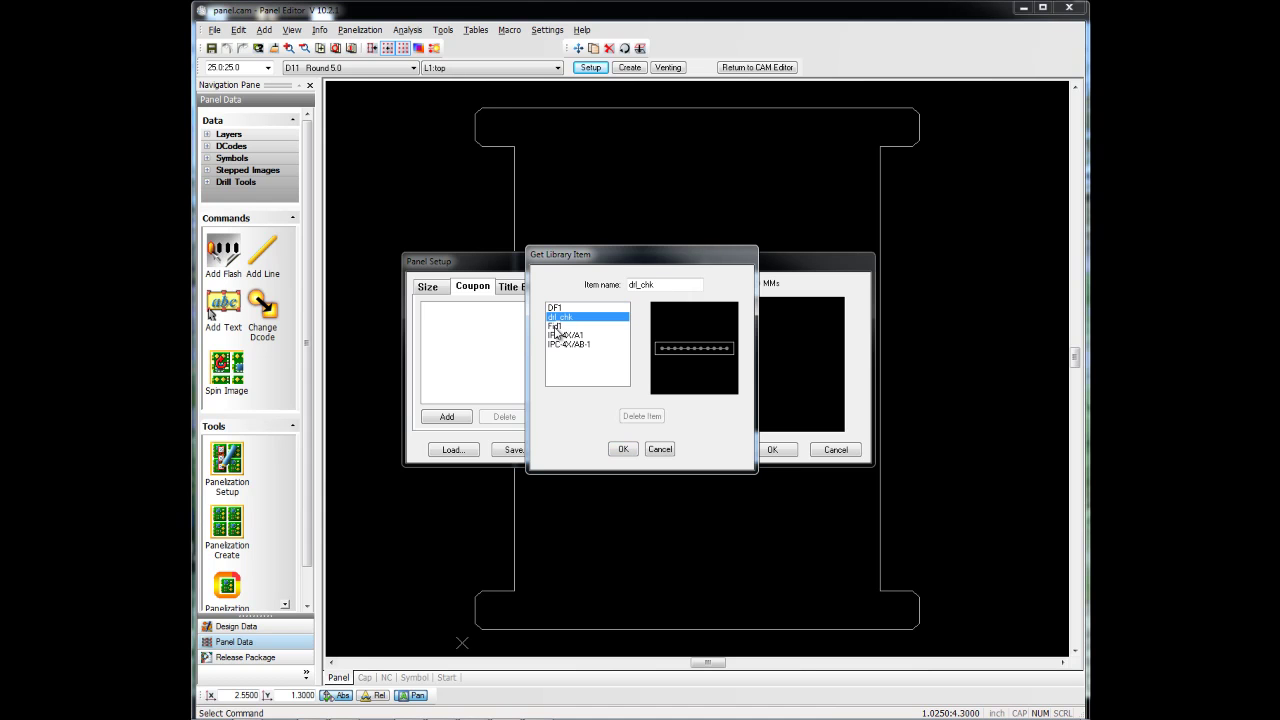
{"action": "left_click", "coordinate": [660, 449]}
{"action": "left_click", "coordinate": [428, 288]}
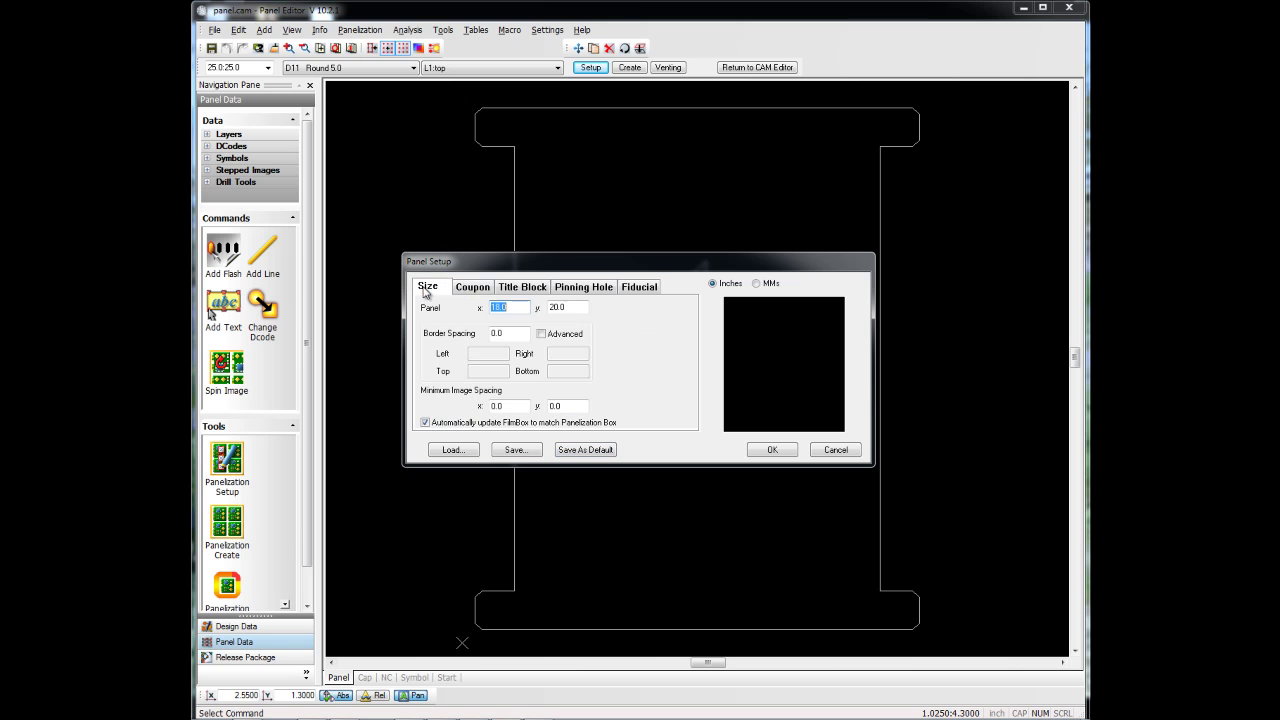
Step: Load panel.pan from the Desktop, dismiss the aperture warning, and accept the 18×24 setup
{"action": "left_click", "coordinate": [451, 451]}
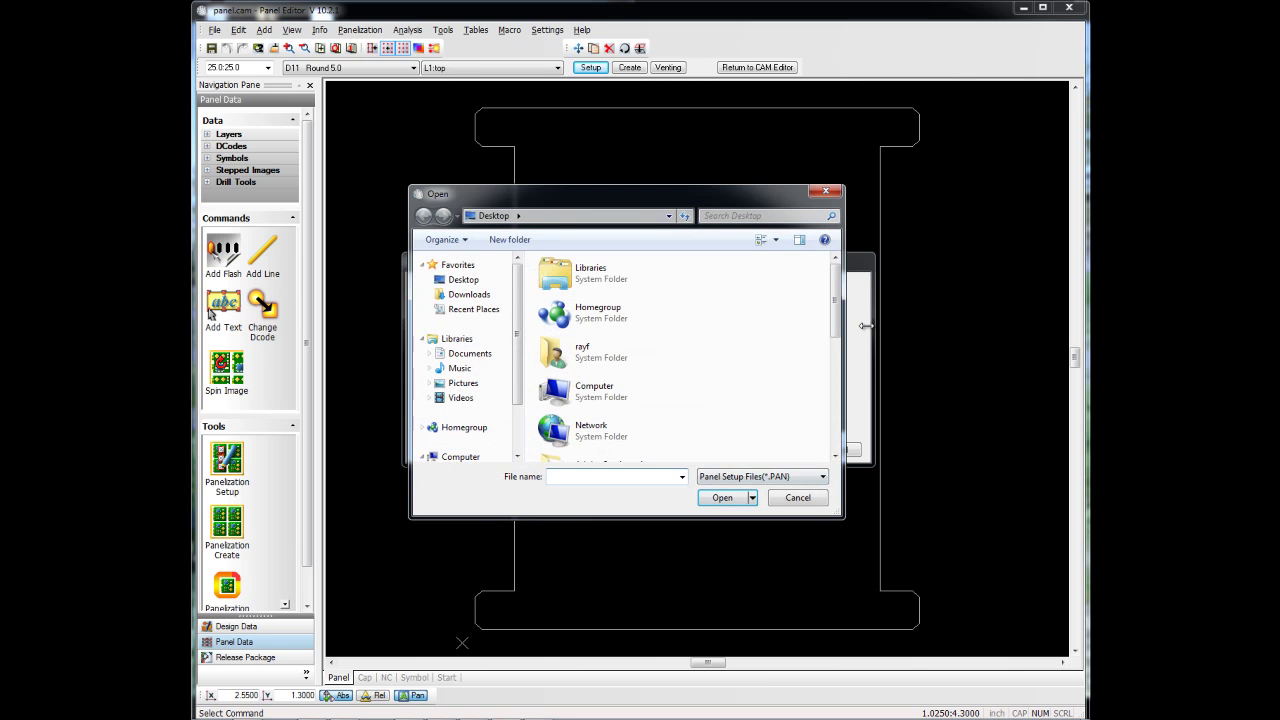
{"action": "left_click_drag", "start_coordinate": [836, 300], "coordinate": [836, 440]}
{"action": "left_click", "coordinate": [580, 450]}
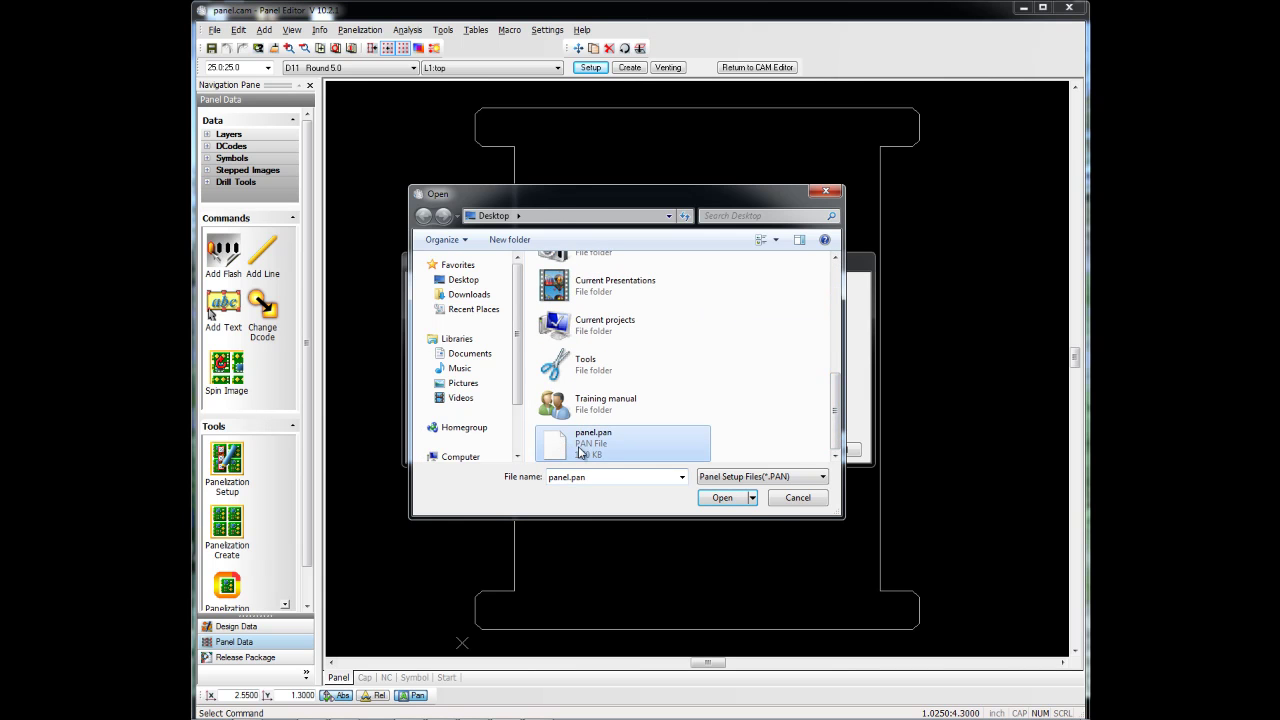
{"action": "left_click", "coordinate": [726, 498]}
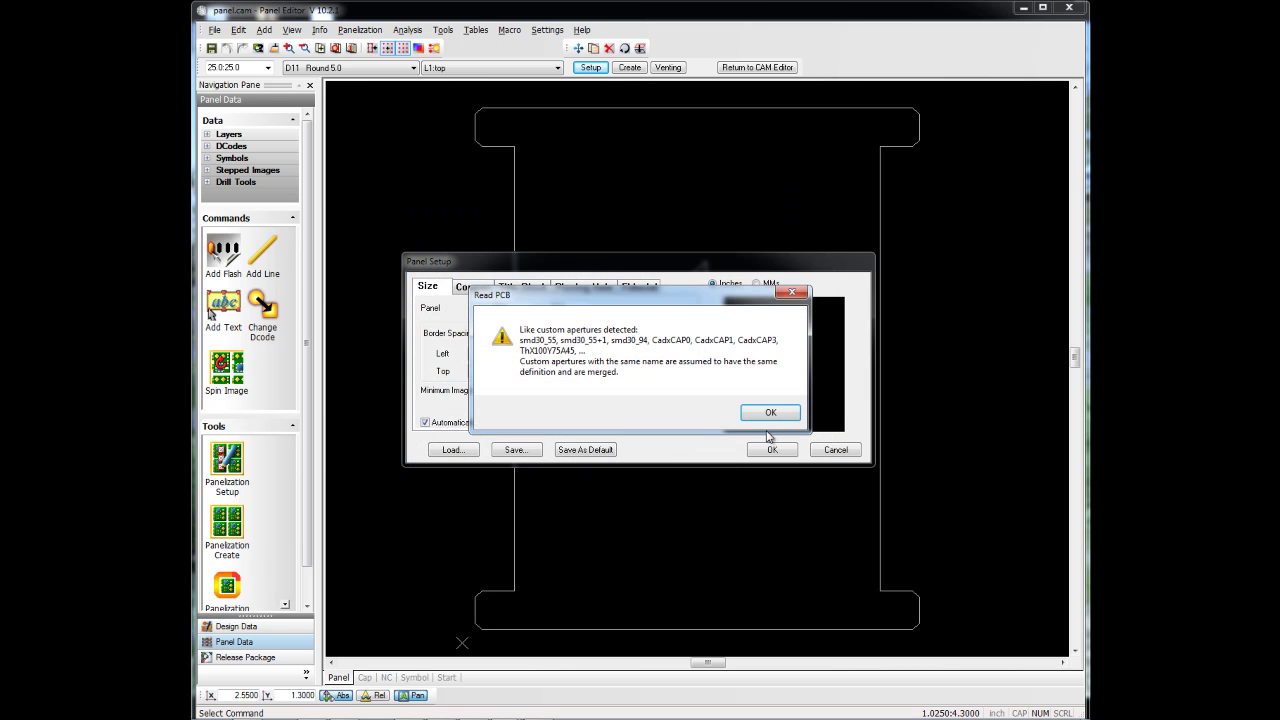
{"action": "left_click", "coordinate": [771, 413]}
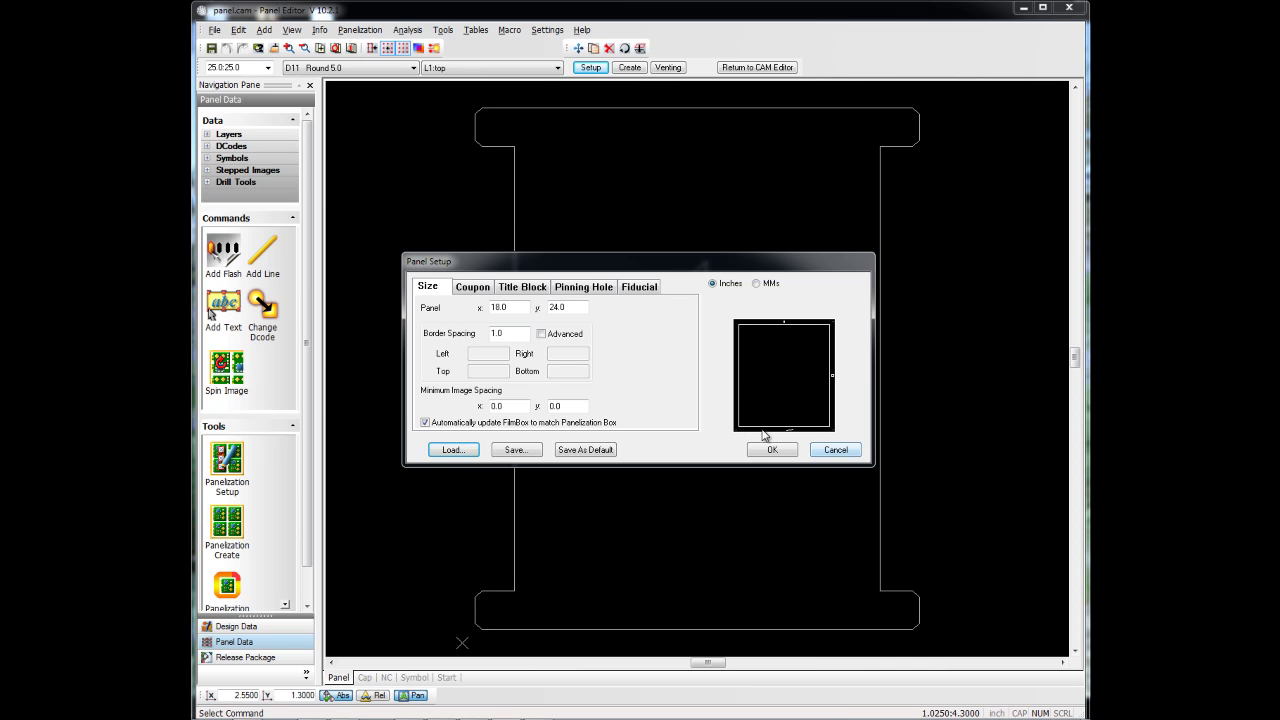
{"action": "left_click", "coordinate": [773, 450]}
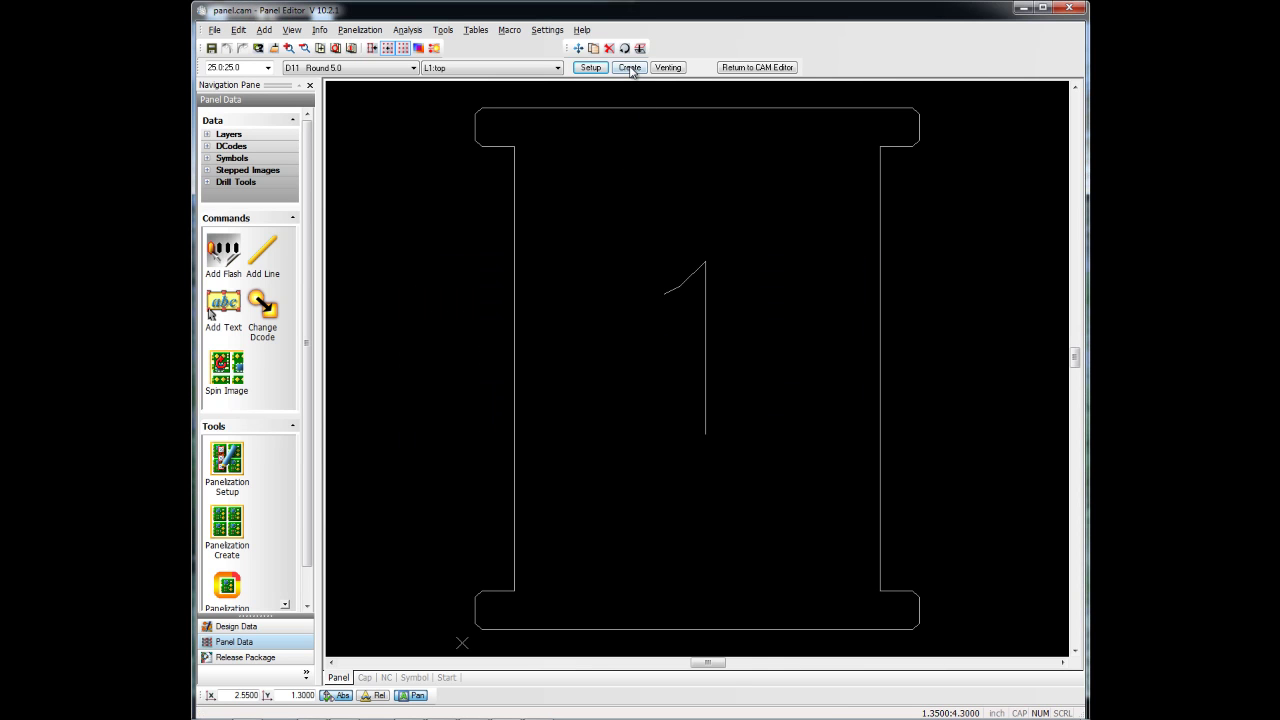
Step: Create a layer stackup with L1:top, L2:gnd, L3:vcc and L4:bottom as rows 1–4
{"action": "left_click", "coordinate": [629, 68]}
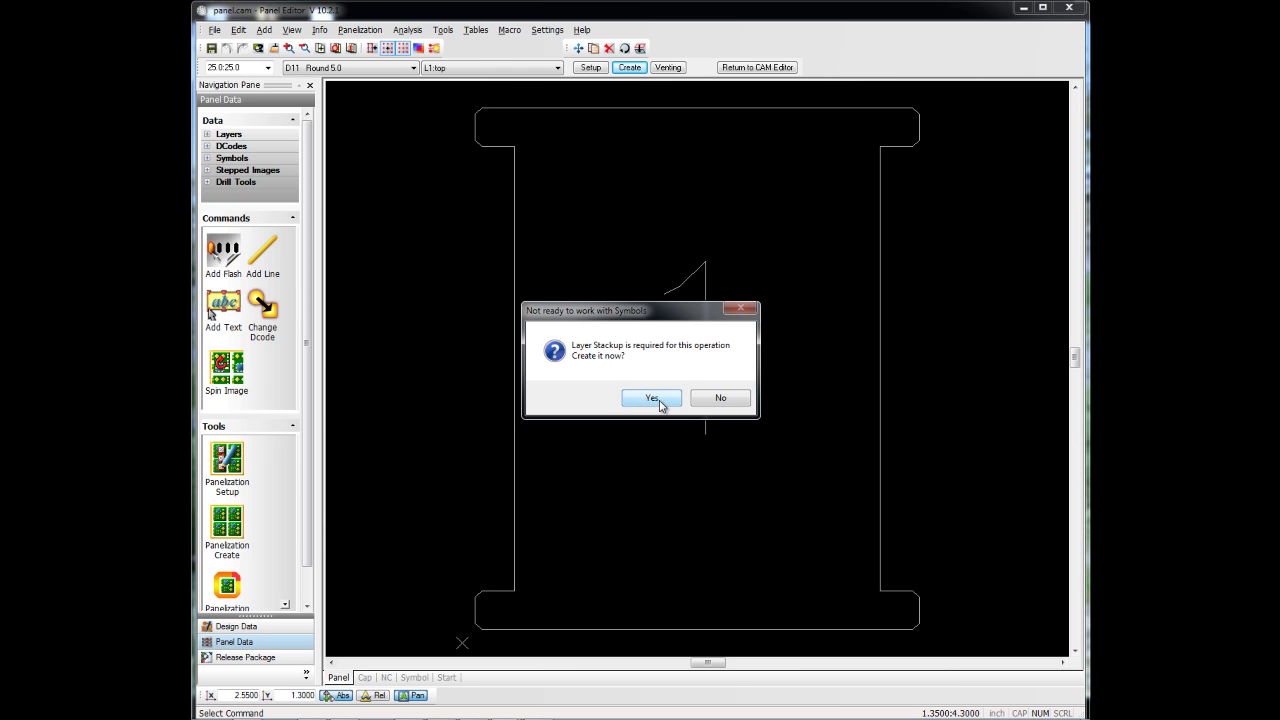
{"action": "left_click", "coordinate": [652, 398]}
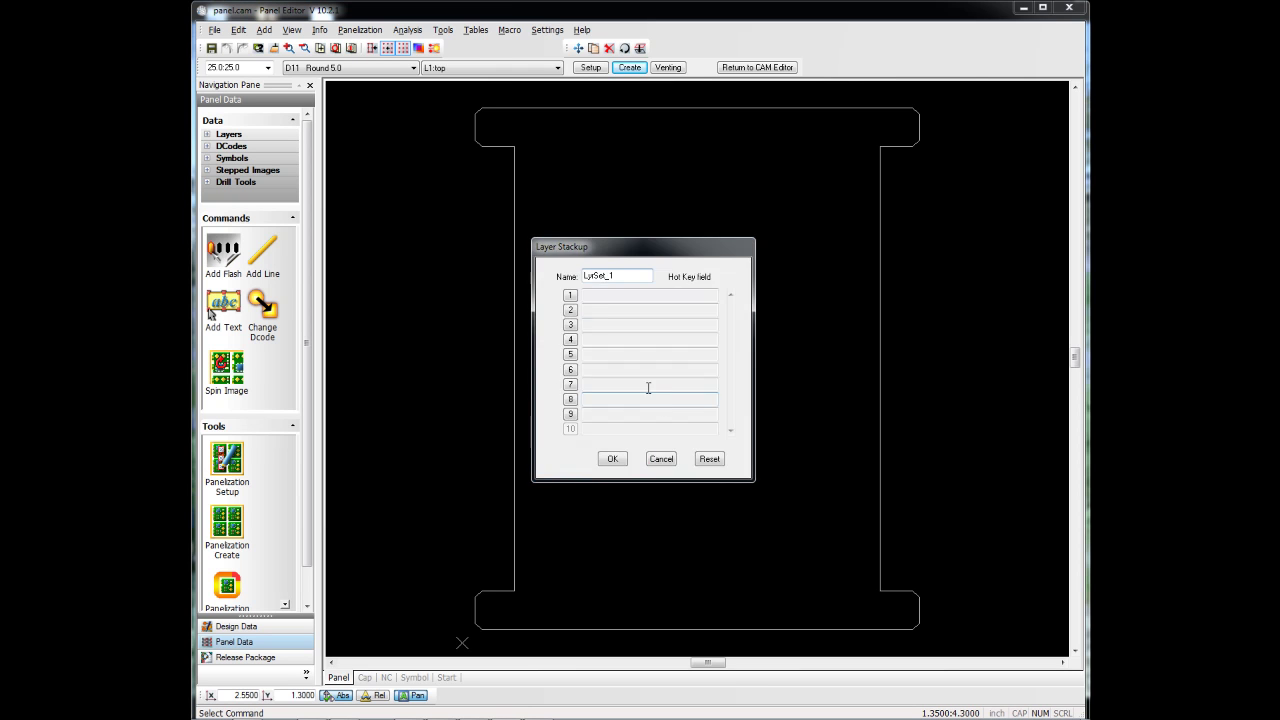
{"action": "left_click", "coordinate": [571, 300]}
{"action": "double_click", "coordinate": [605, 323]}
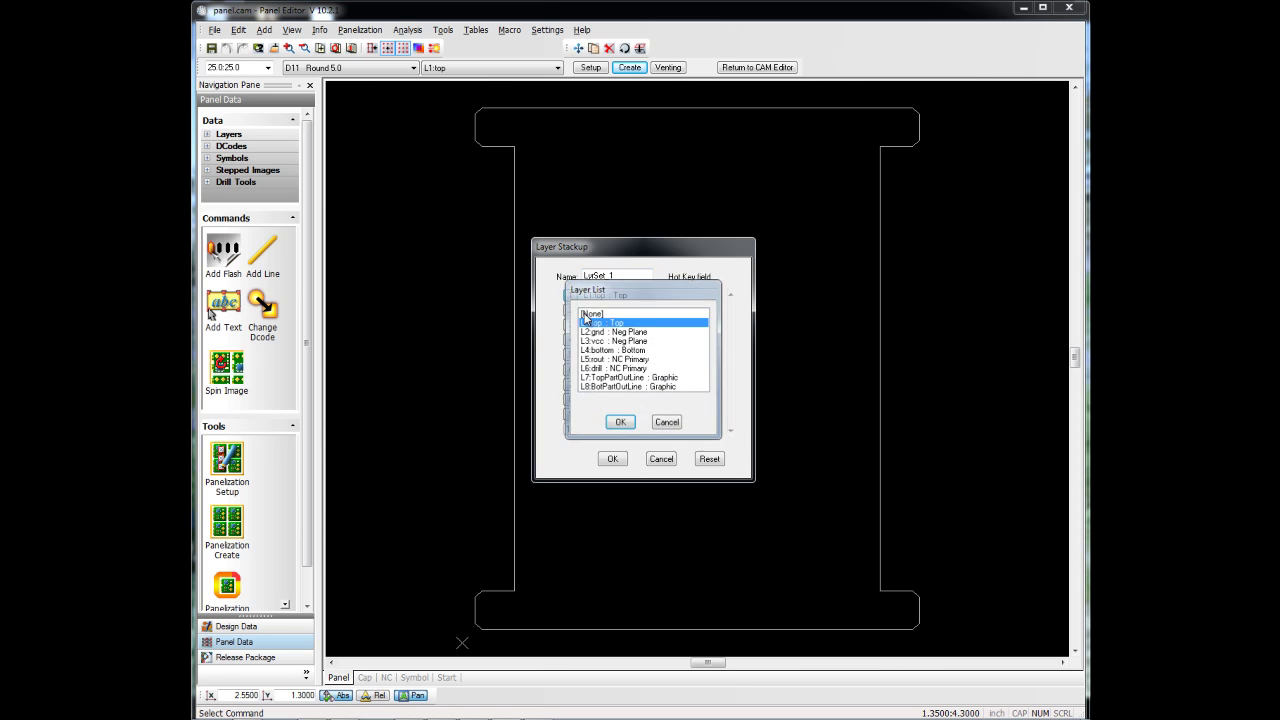
{"action": "left_click", "coordinate": [575, 314]}
{"action": "double_click", "coordinate": [613, 323]}
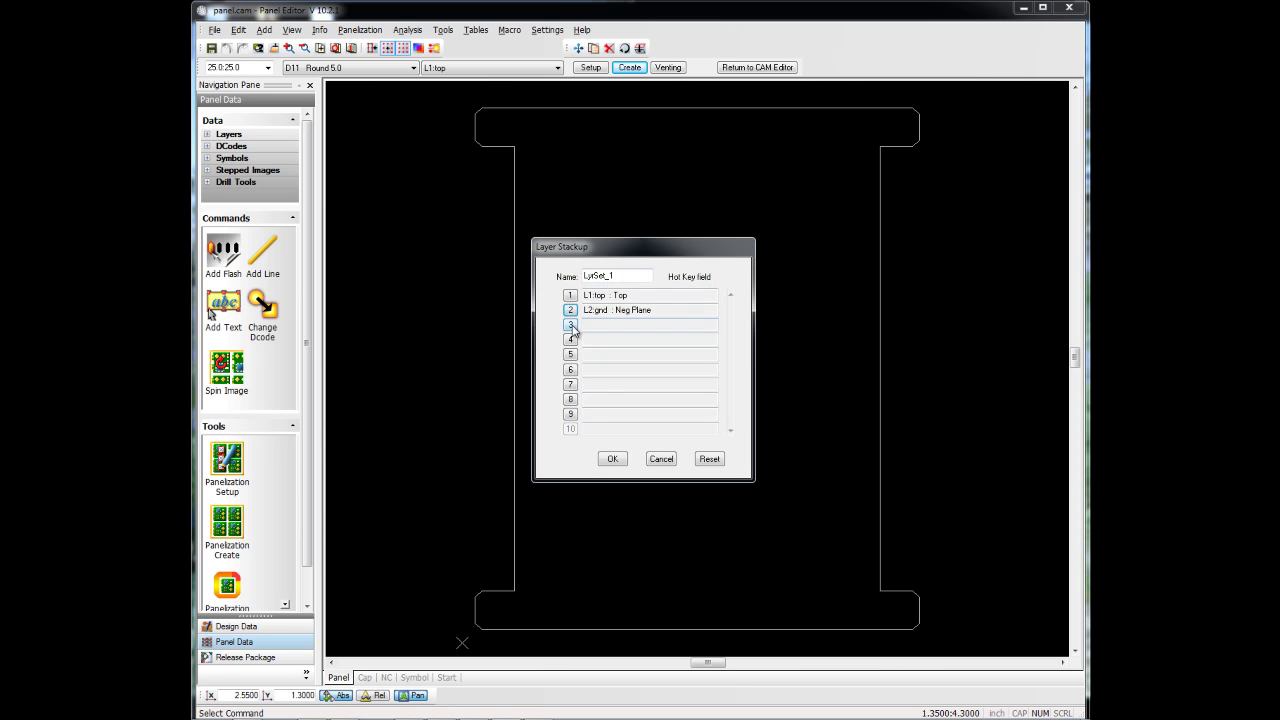
{"action": "left_click", "coordinate": [571, 327]}
{"action": "double_click", "coordinate": [621, 324]}
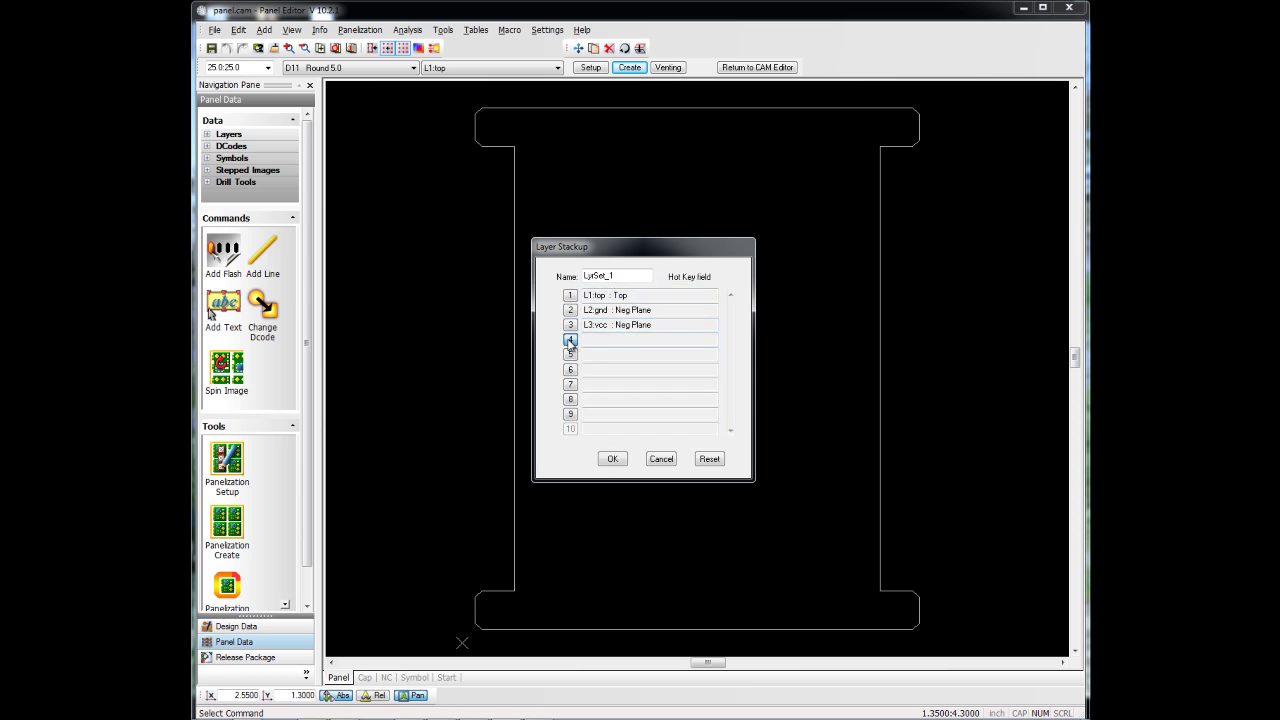
{"action": "left_click", "coordinate": [571, 340]}
{"action": "left_click", "coordinate": [627, 324]}
{"action": "double_click", "coordinate": [627, 326]}
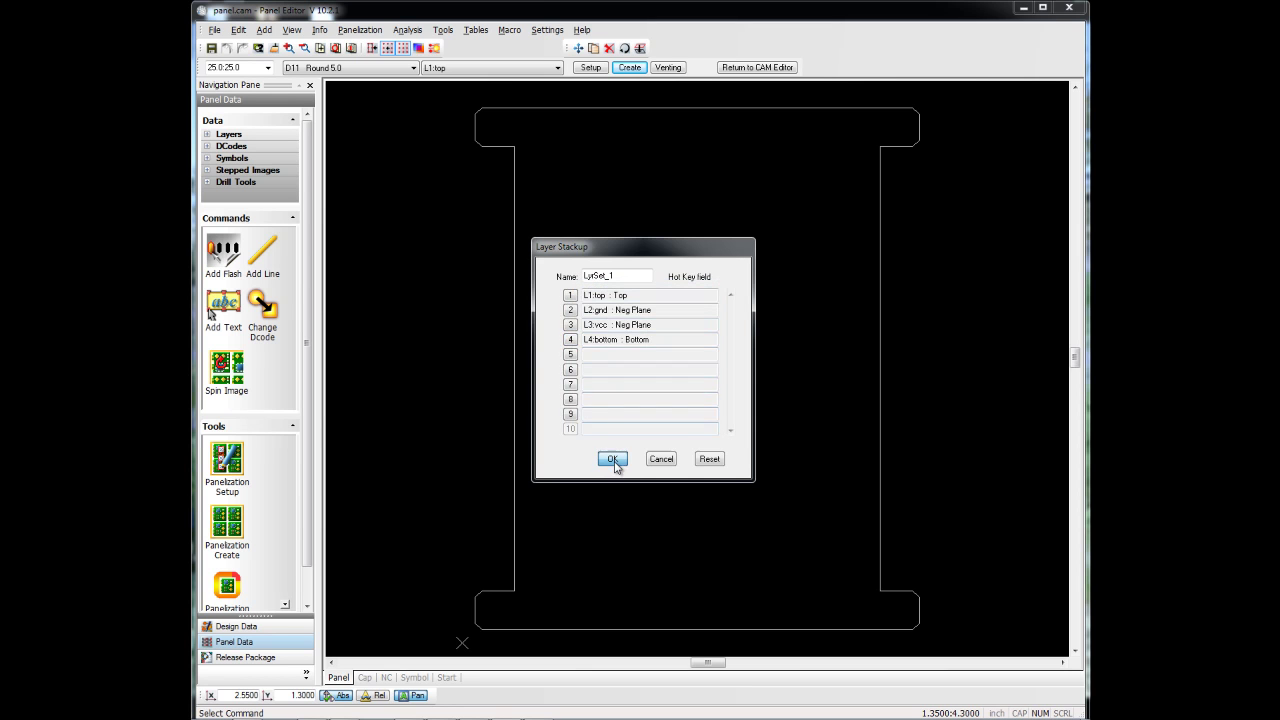
Step: Confirm the stackup and step 20 images at 0.200 x/y spacing with 0° rotation
{"action": "left_click", "coordinate": [612, 459]}
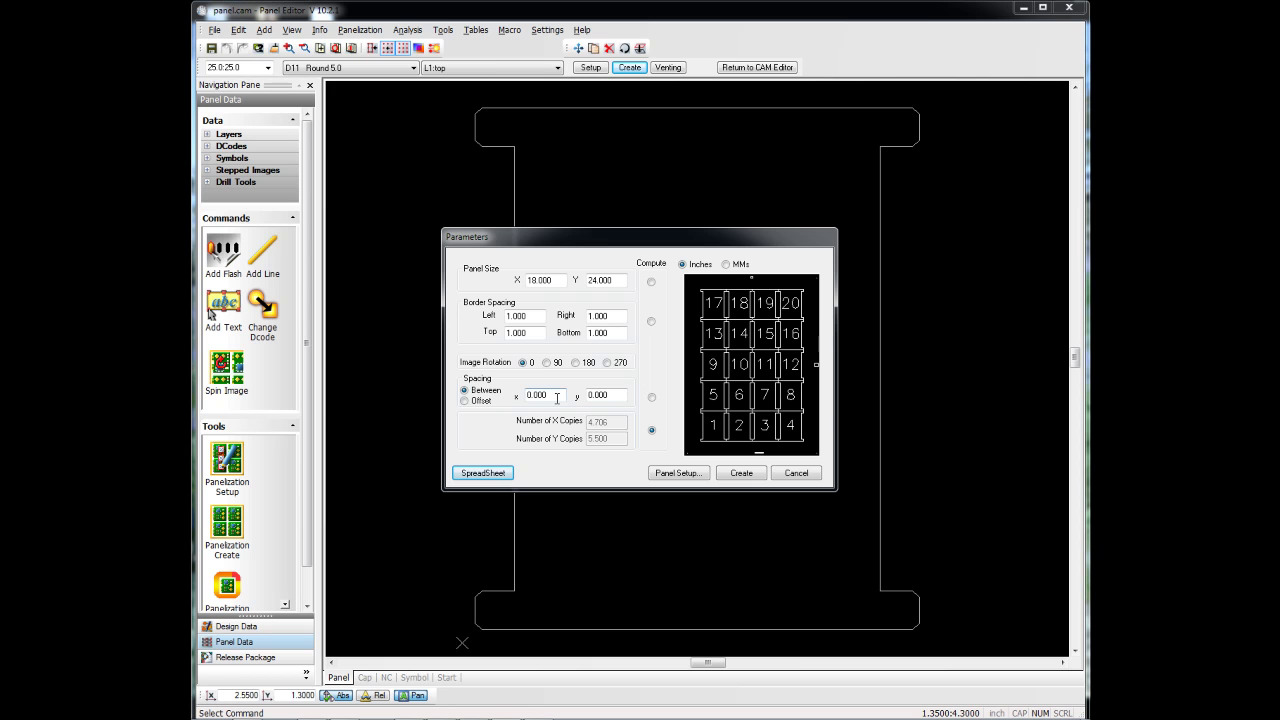
{"action": "left_click_drag", "start_coordinate": [557, 397], "coordinate": [488, 398]}
{"action": "key", "text": "Tab"}
{"action": "type", "text": ".2"}
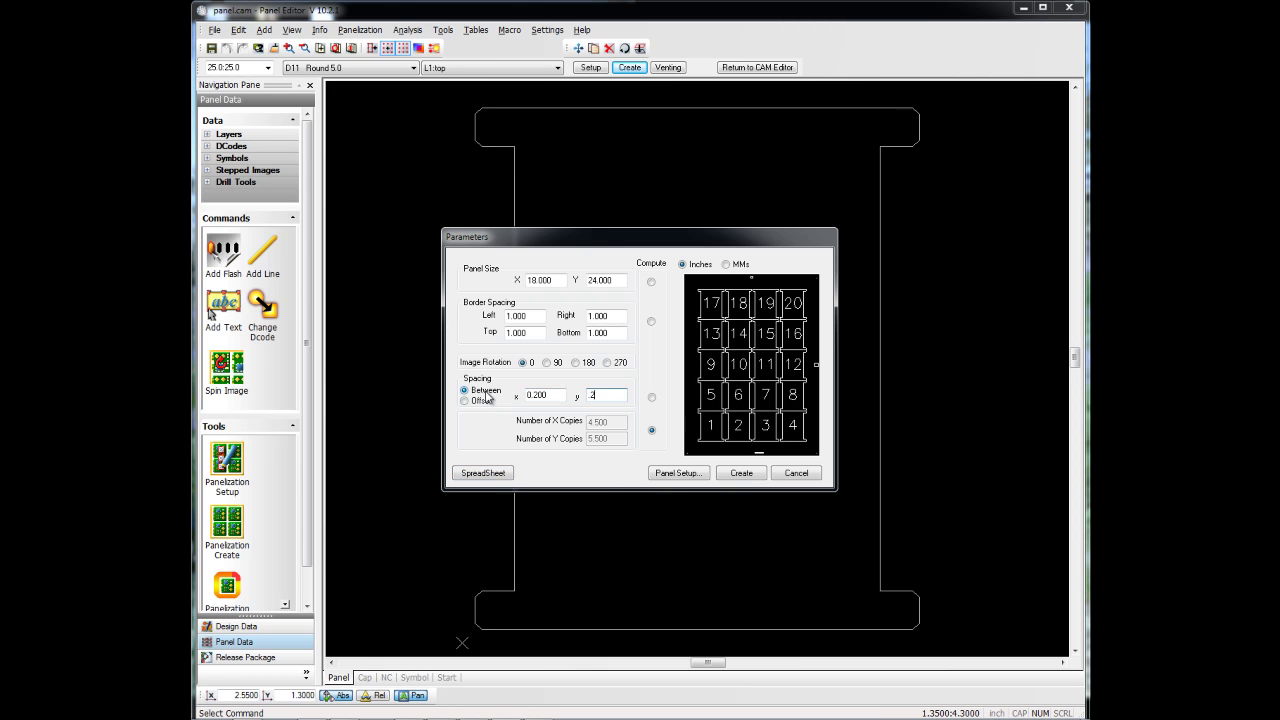
{"action": "key", "text": "Tab"}
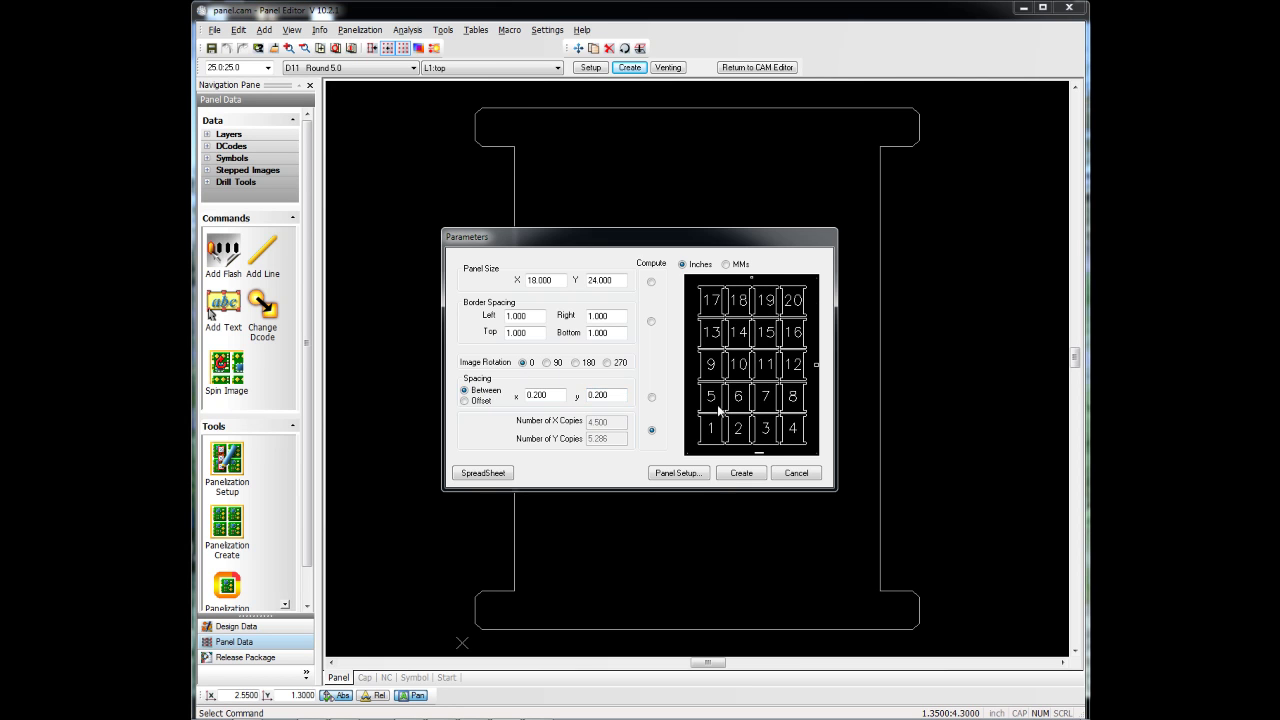
{"action": "left_click", "coordinate": [548, 363]}
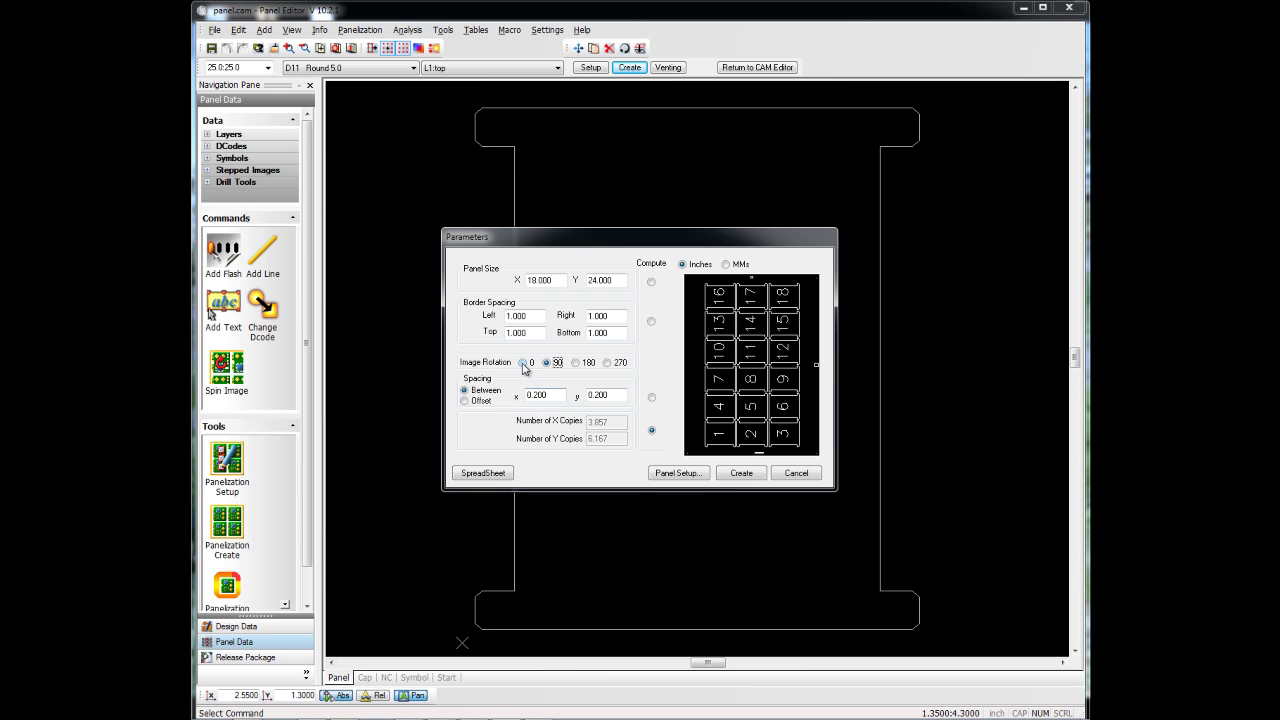
{"action": "left_click", "coordinate": [522, 363]}
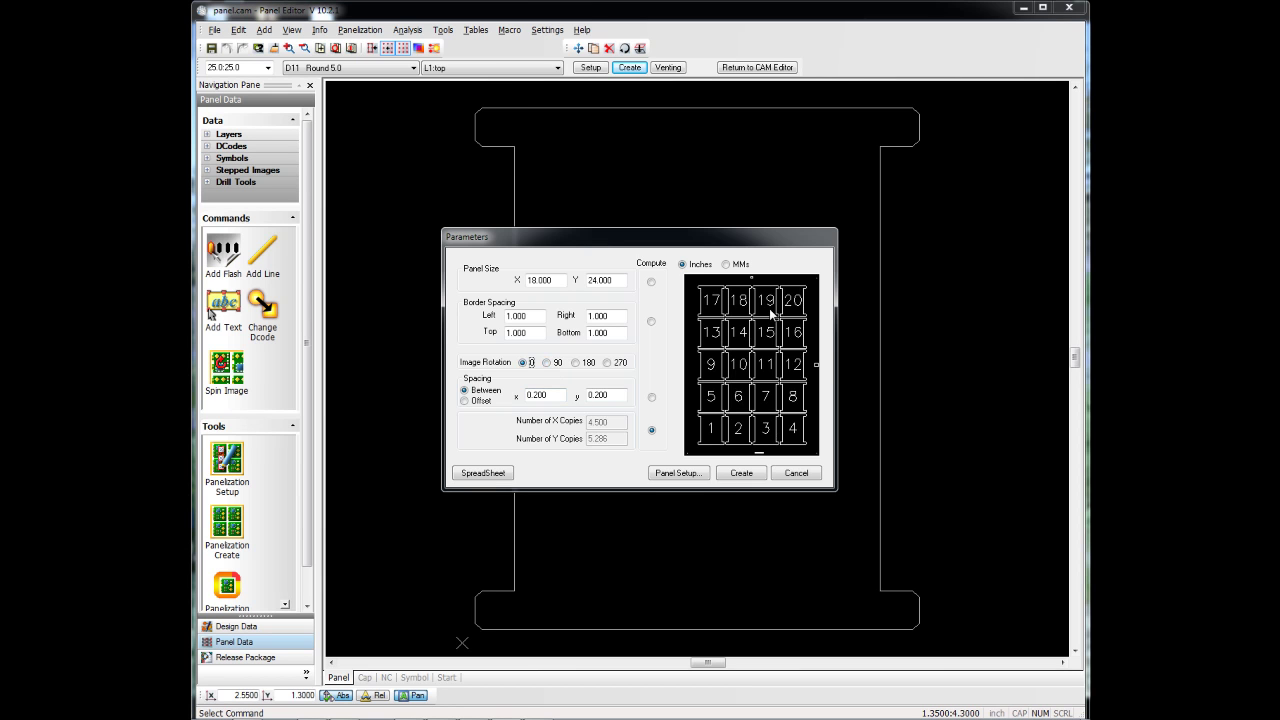
{"action": "left_click", "coordinate": [757, 482]}
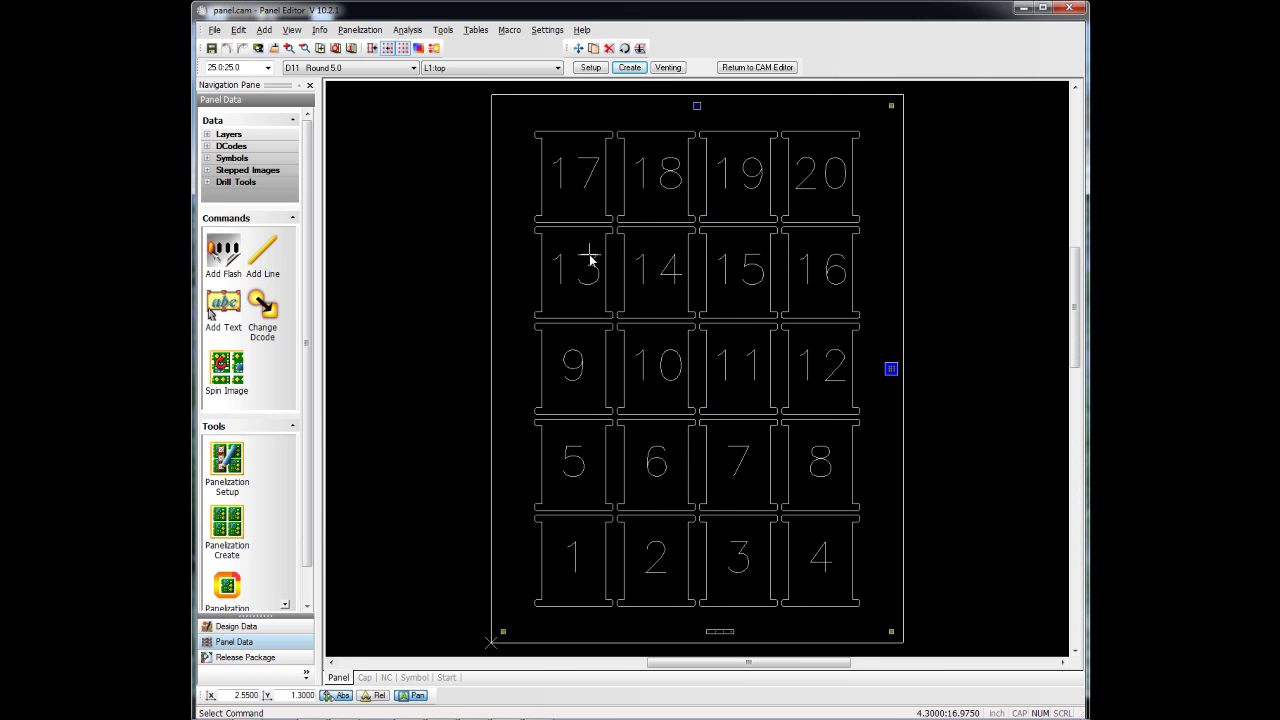
Step: Turn on View Circuit Images in the View Options
{"action": "left_click", "coordinate": [547, 30]}
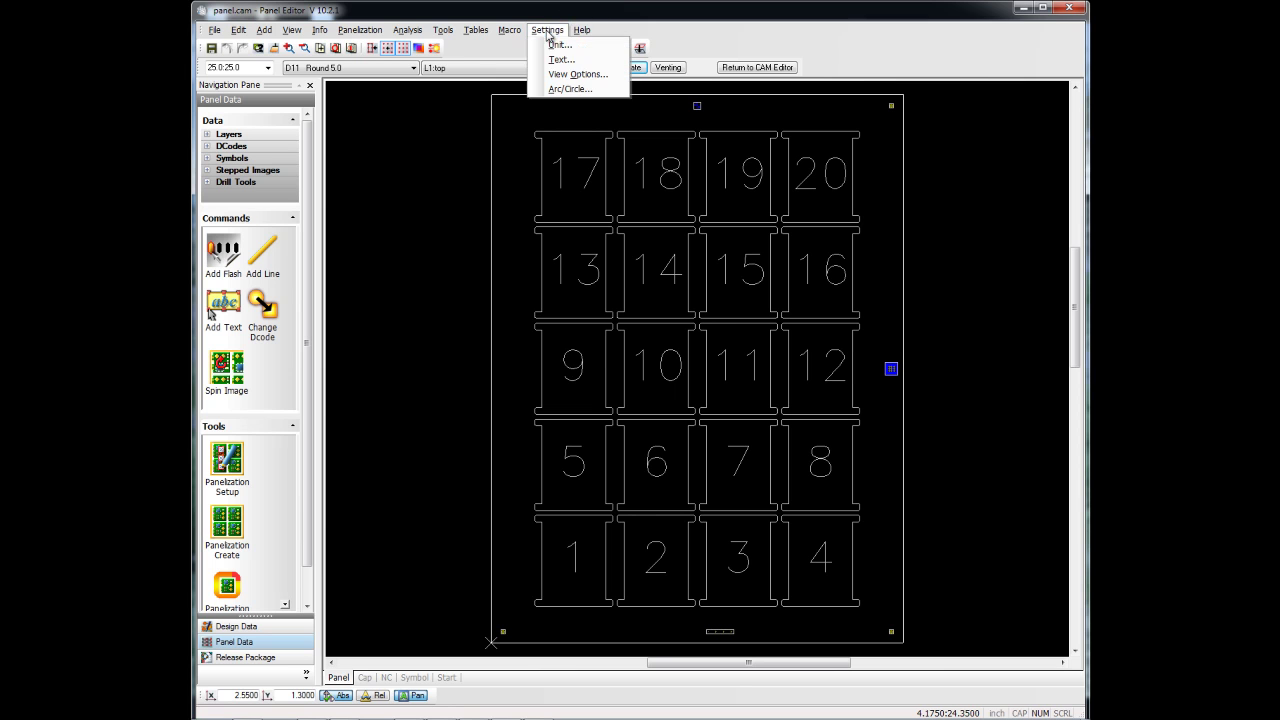
{"action": "left_click", "coordinate": [568, 74]}
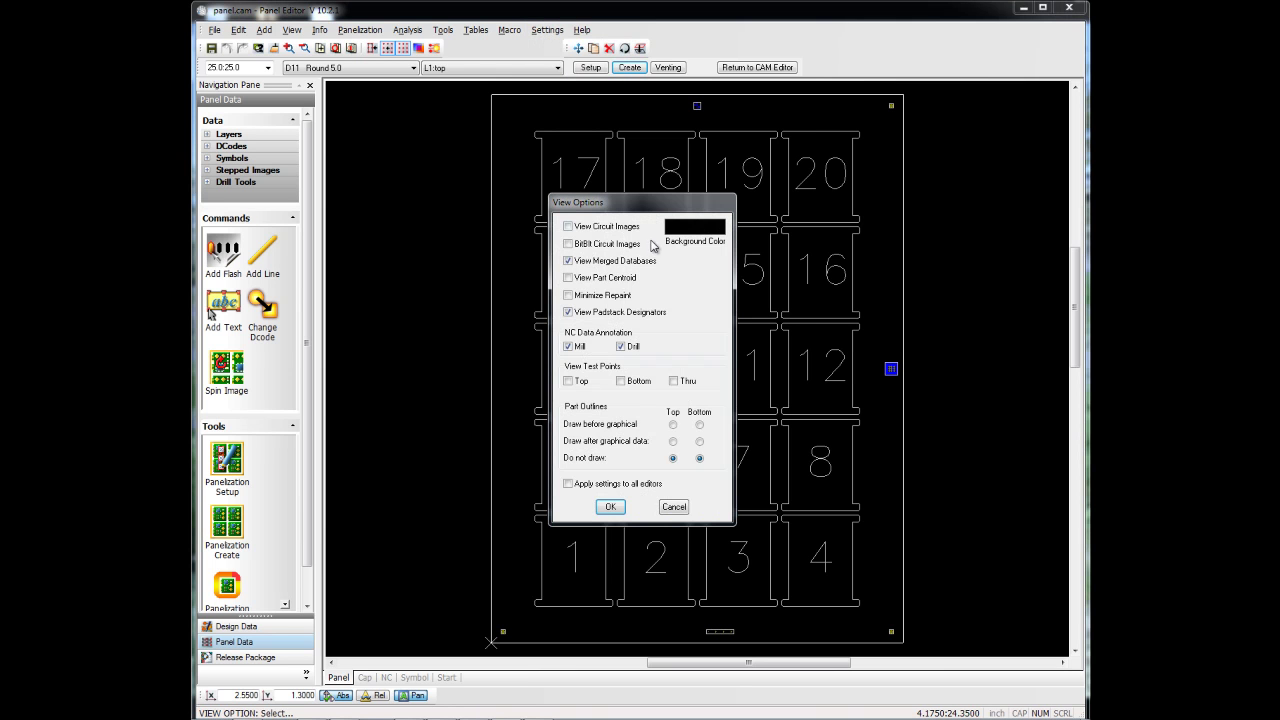
{"action": "left_click", "coordinate": [590, 228]}
{"action": "left_click", "coordinate": [612, 505]}
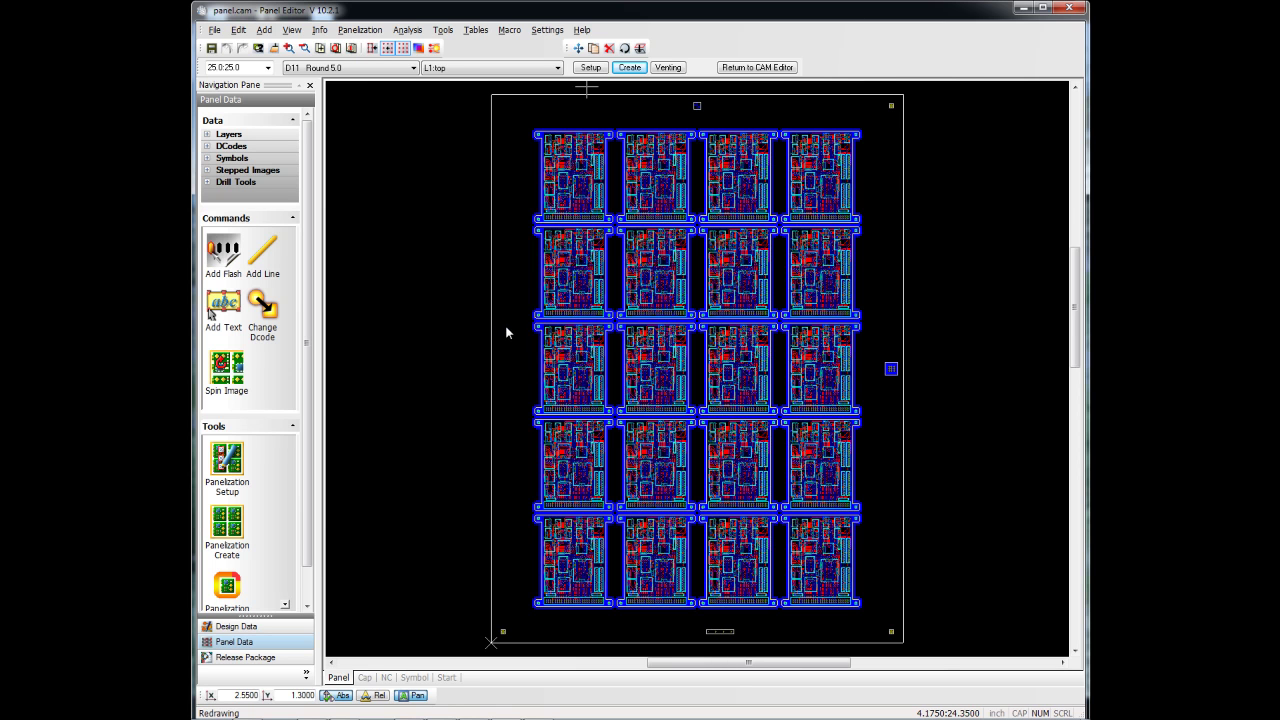
Step: Zoom in to inspect the fiducials and coupon, then fit the whole panel in view
{"action": "scroll", "coordinate": [888, 377], "scroll_direction": "up", "scroll_amount": 3}
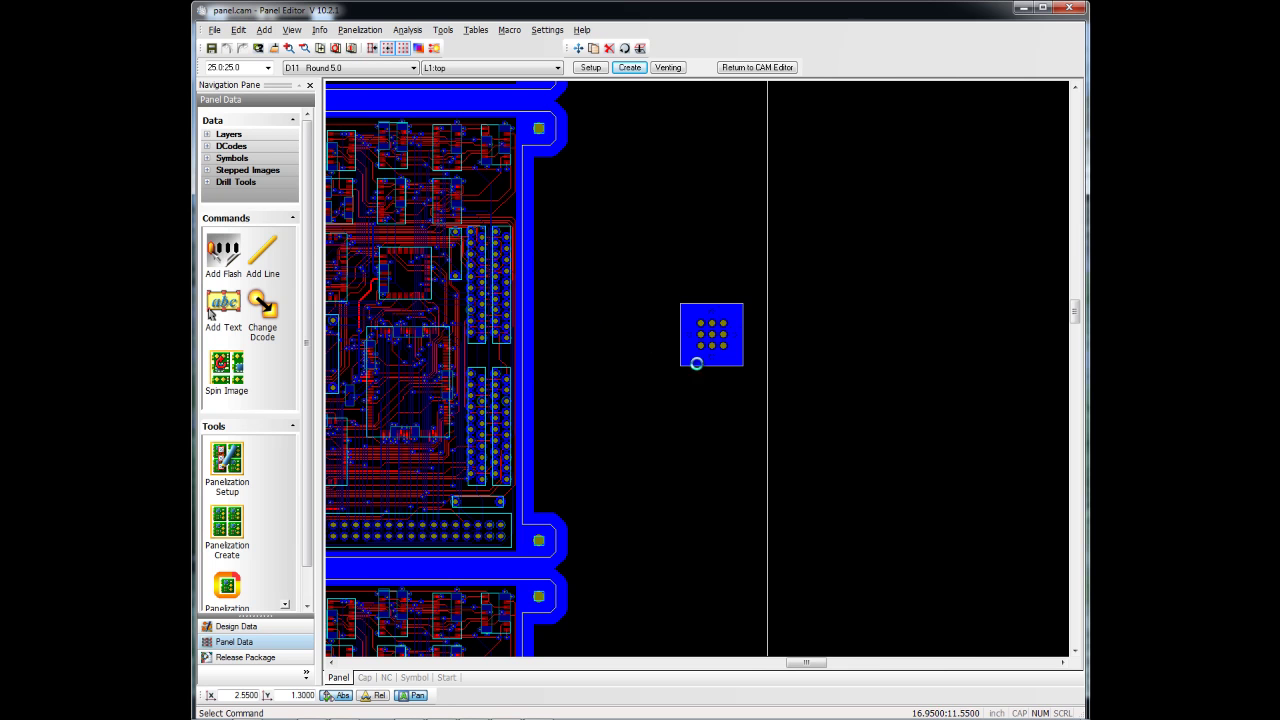
{"action": "scroll", "coordinate": [698, 360], "scroll_direction": "down", "scroll_amount": 3}
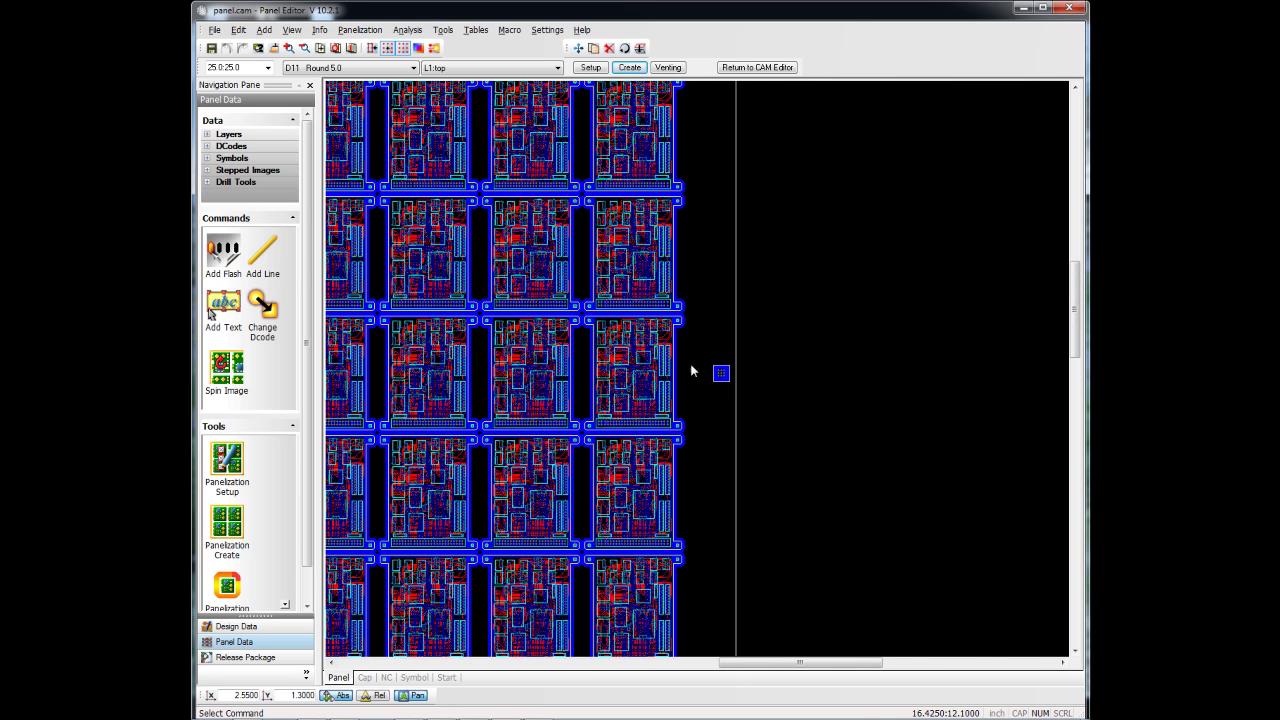
{"action": "scroll", "coordinate": [633, 506], "scroll_direction": "down", "scroll_amount": 3}
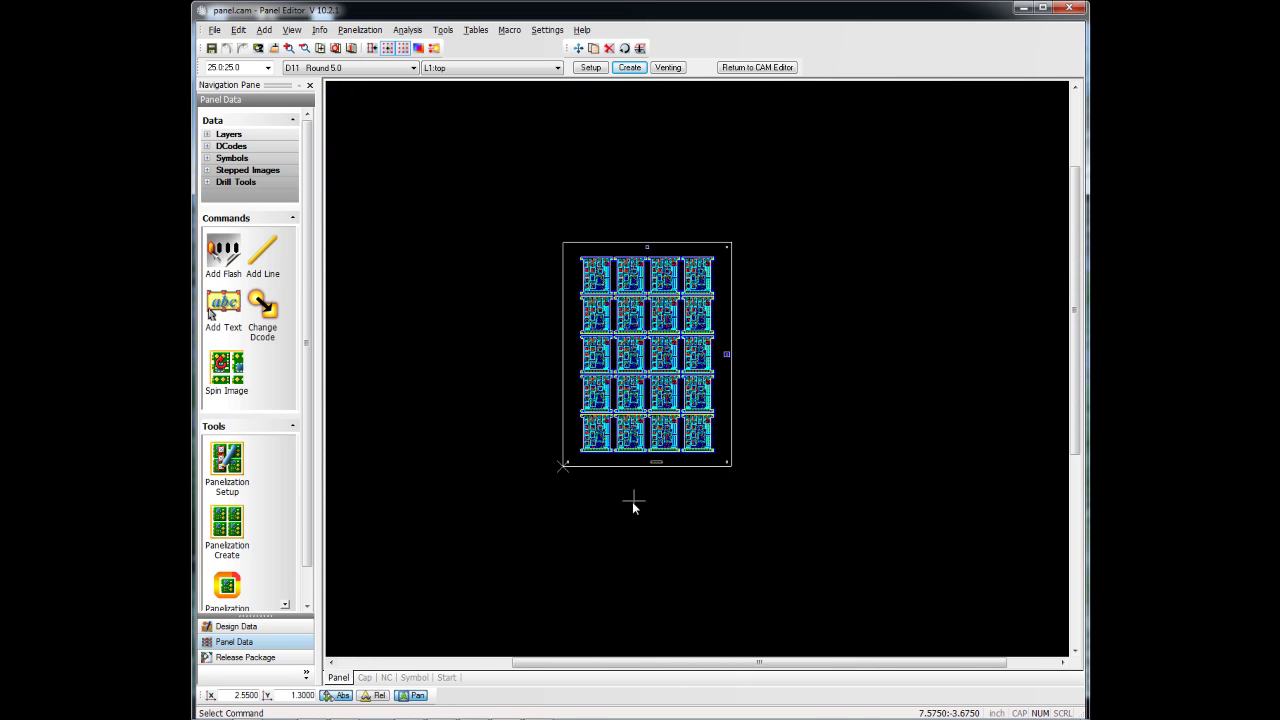
{"action": "scroll", "coordinate": [711, 362], "scroll_direction": "up", "scroll_amount": 4}
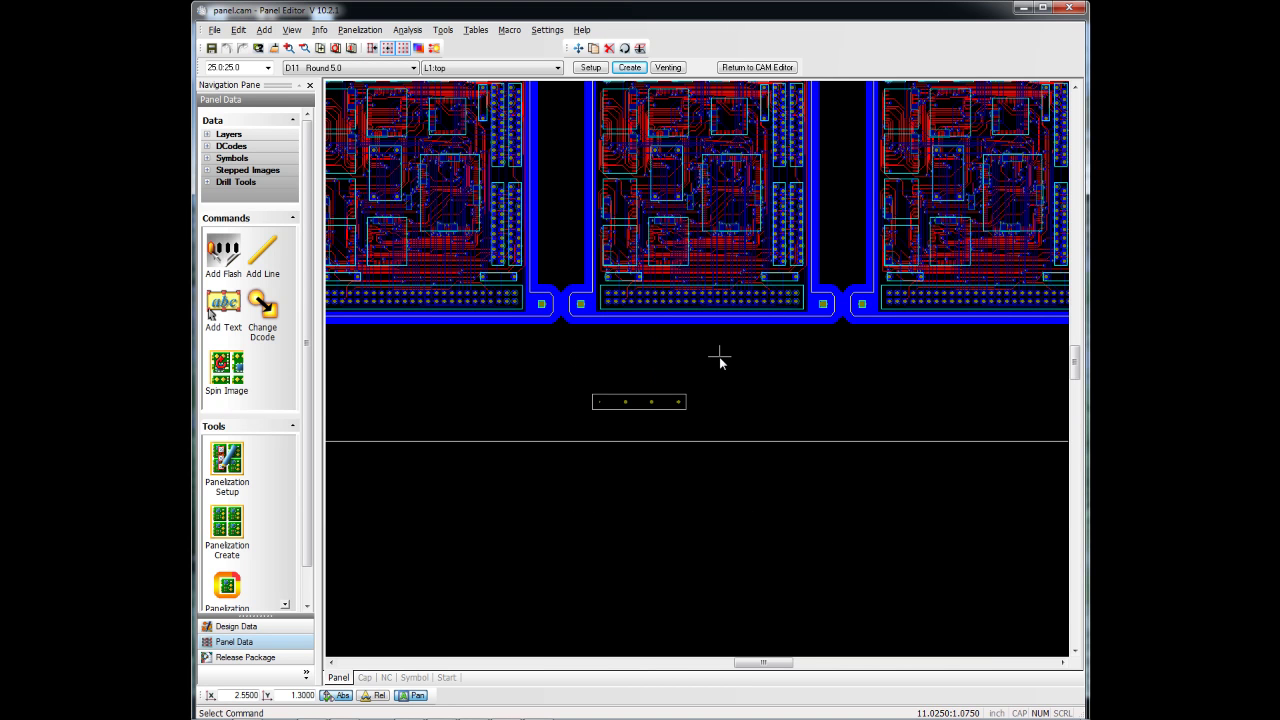
{"action": "key", "text": "Home"}
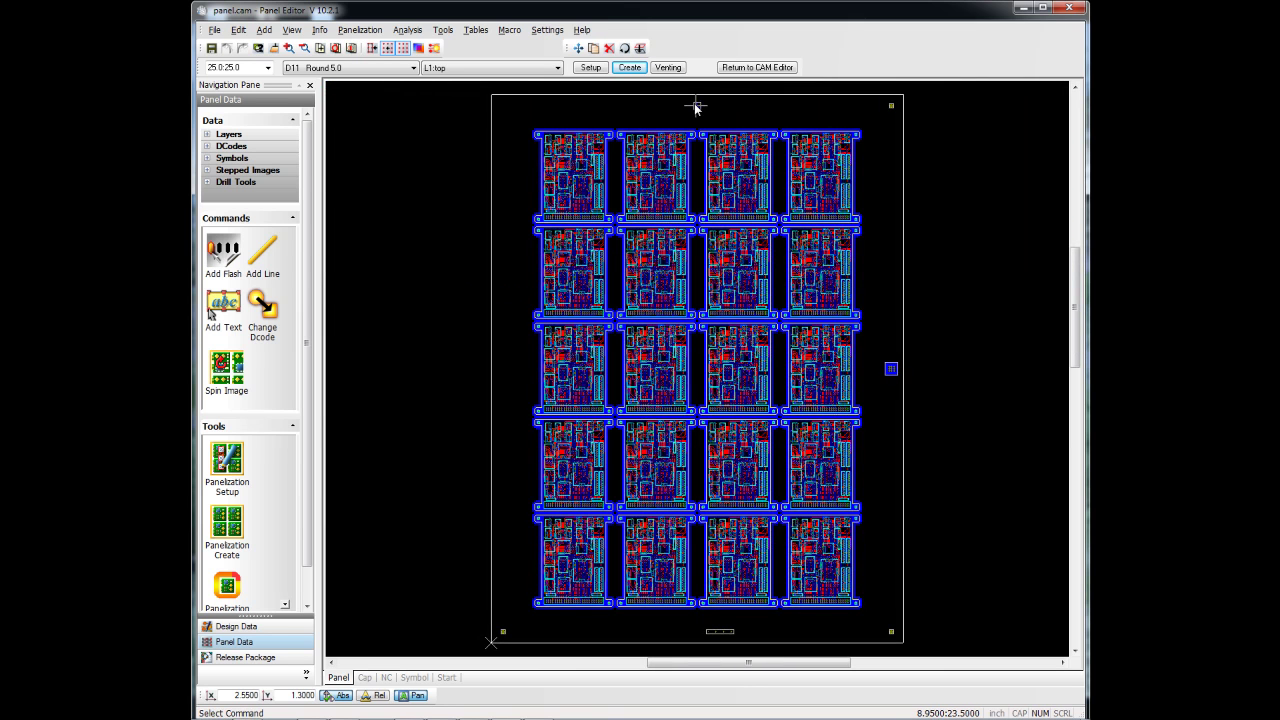
Step: Add a robber-bar vent 1.000 wide with a 0.030 offset from symbols
{"action": "left_click", "coordinate": [668, 68]}
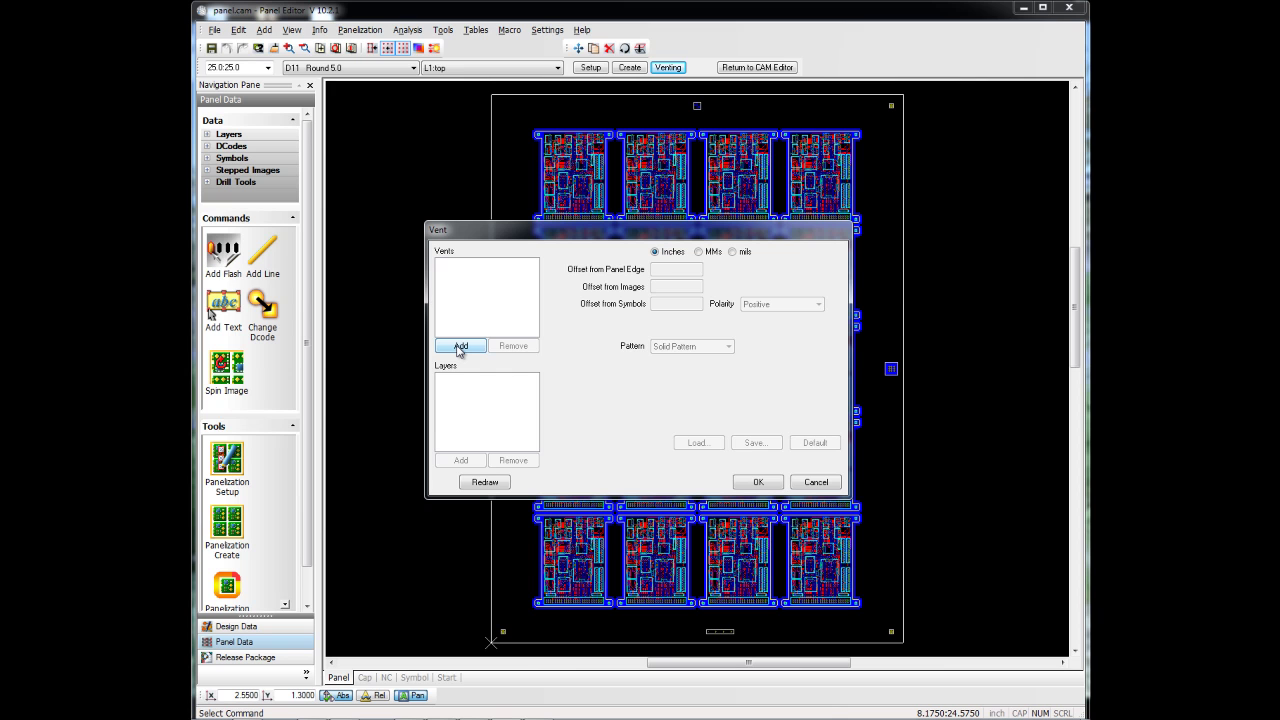
{"action": "left_click", "coordinate": [460, 347]}
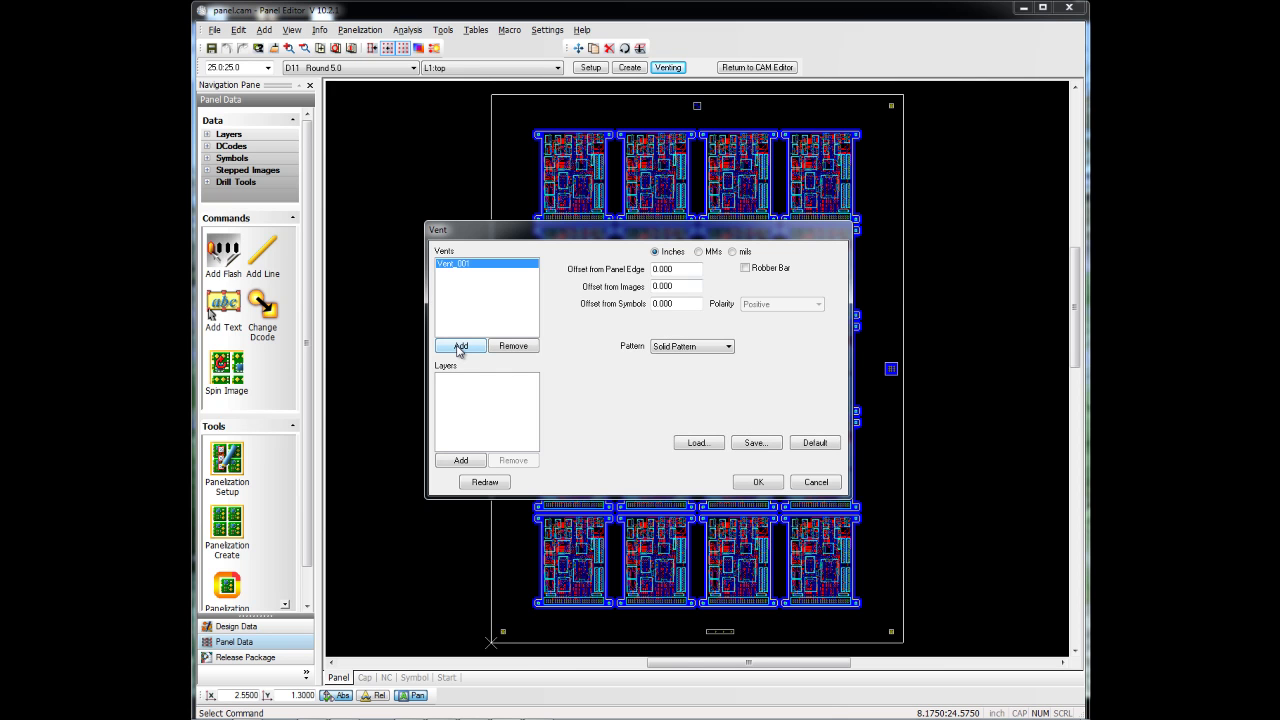
{"action": "left_click", "coordinate": [745, 268]}
{"action": "left_click_drag", "start_coordinate": [686, 287], "coordinate": [609, 290]}
{"action": "type", "text": "1"}
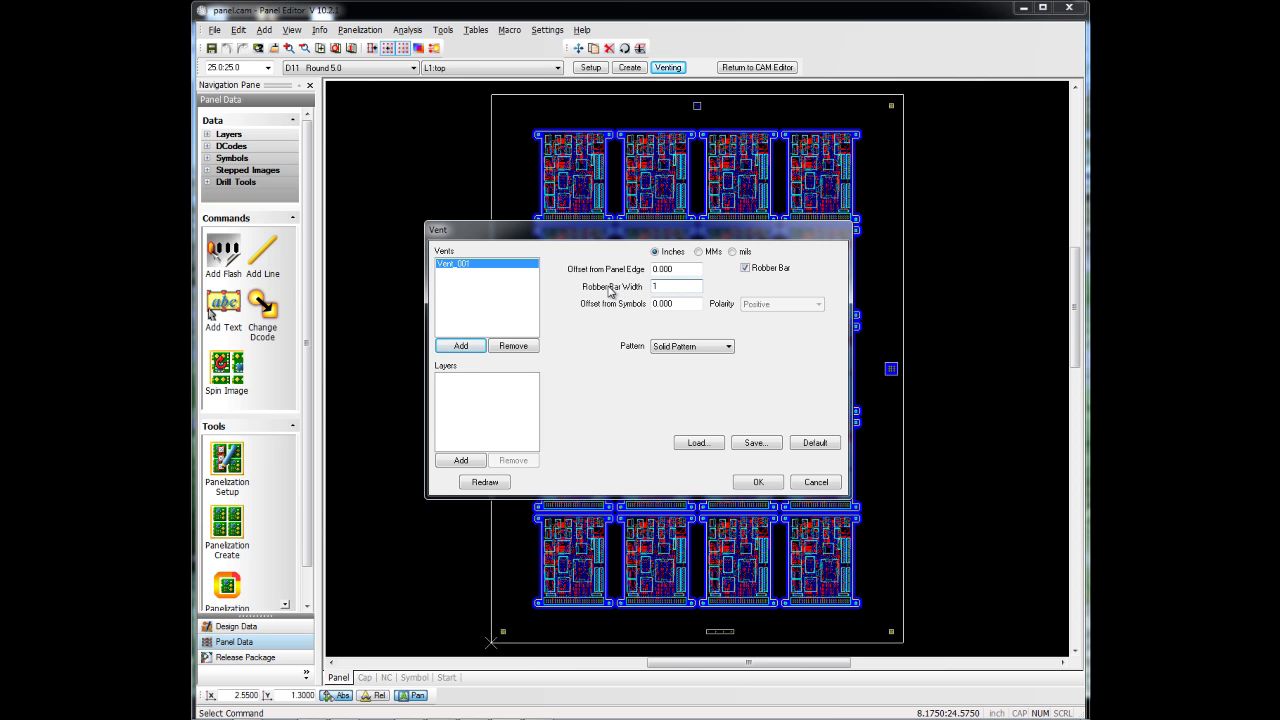
{"action": "key", "text": "Tab"}
{"action": "key", "text": "Tab"}
Step: Apply the robber bar to L1:top and L4:bottom and redraw the preview
{"action": "left_click", "coordinate": [461, 460]}
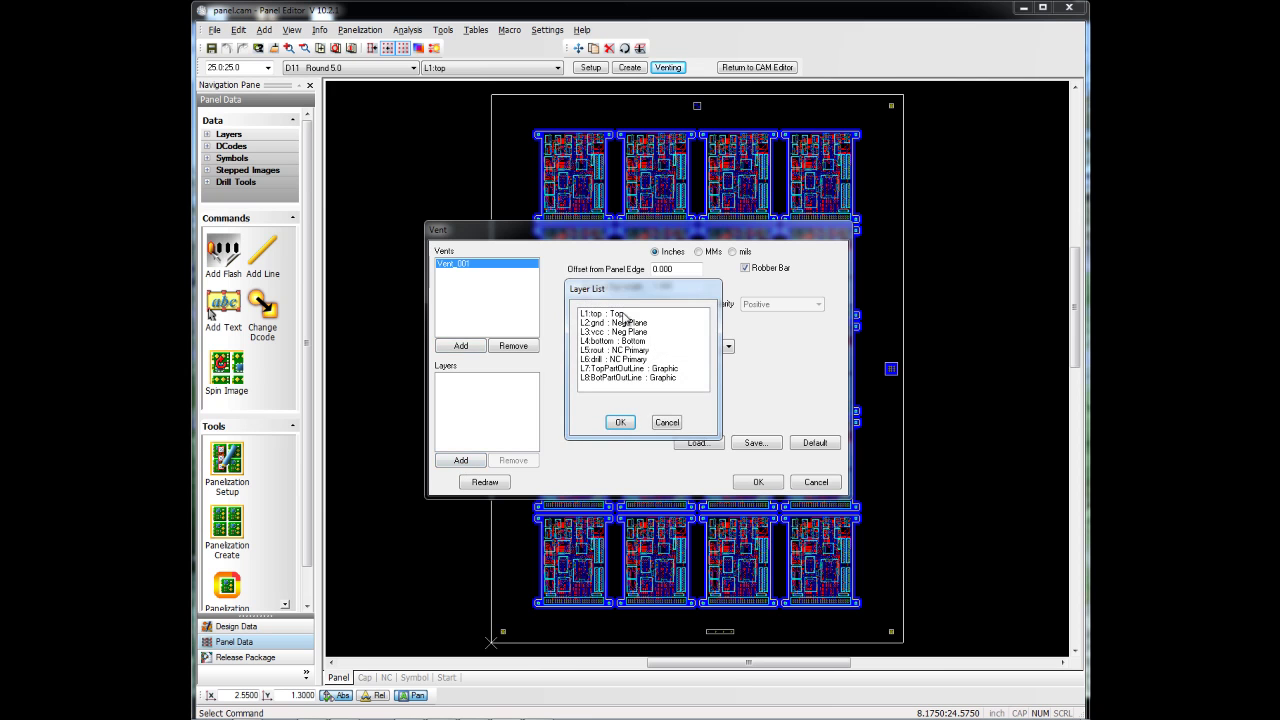
{"action": "left_click", "coordinate": [614, 316]}
{"action": "left_click", "coordinate": [614, 341], "text": "ctrl"}
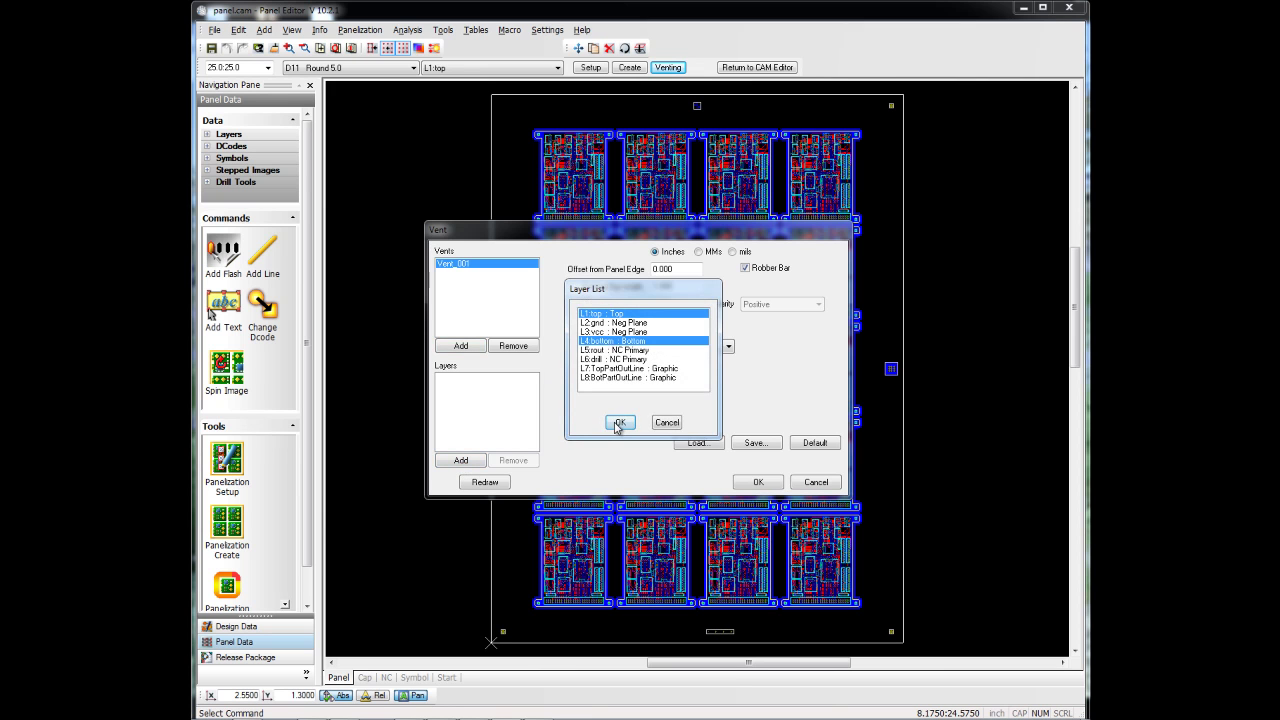
{"action": "left_click", "coordinate": [617, 423]}
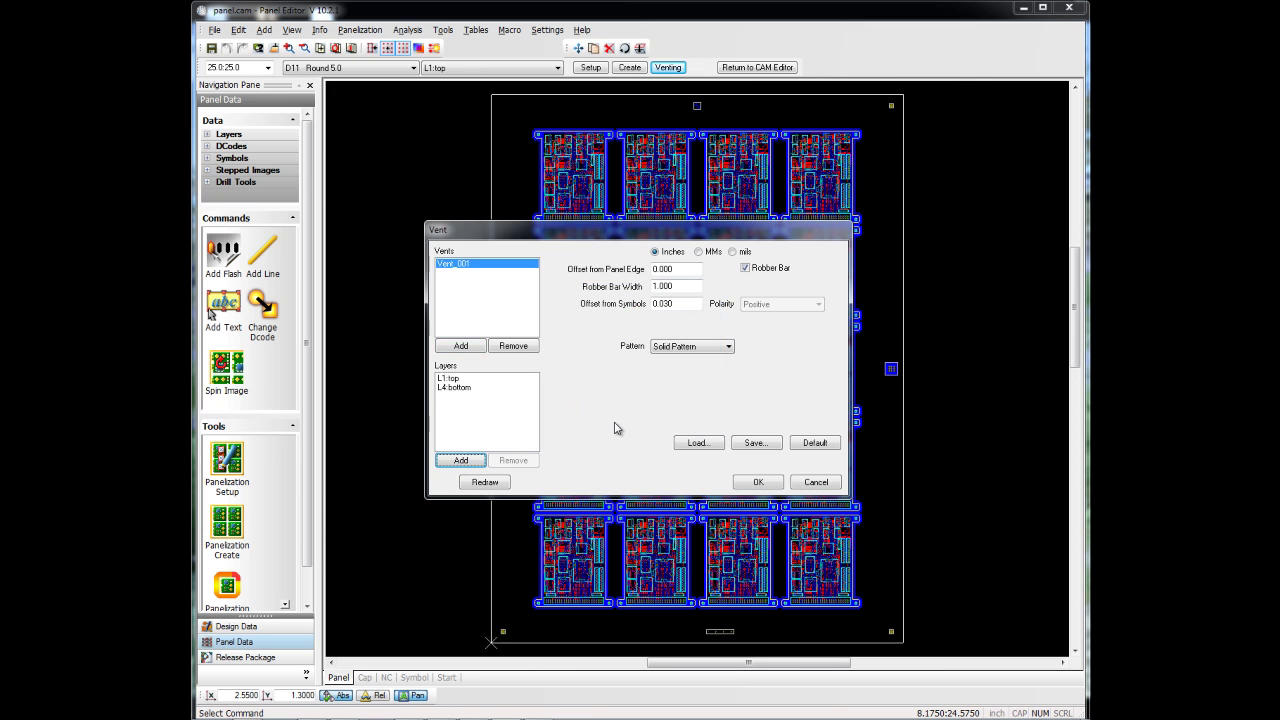
{"action": "left_click", "coordinate": [486, 484]}
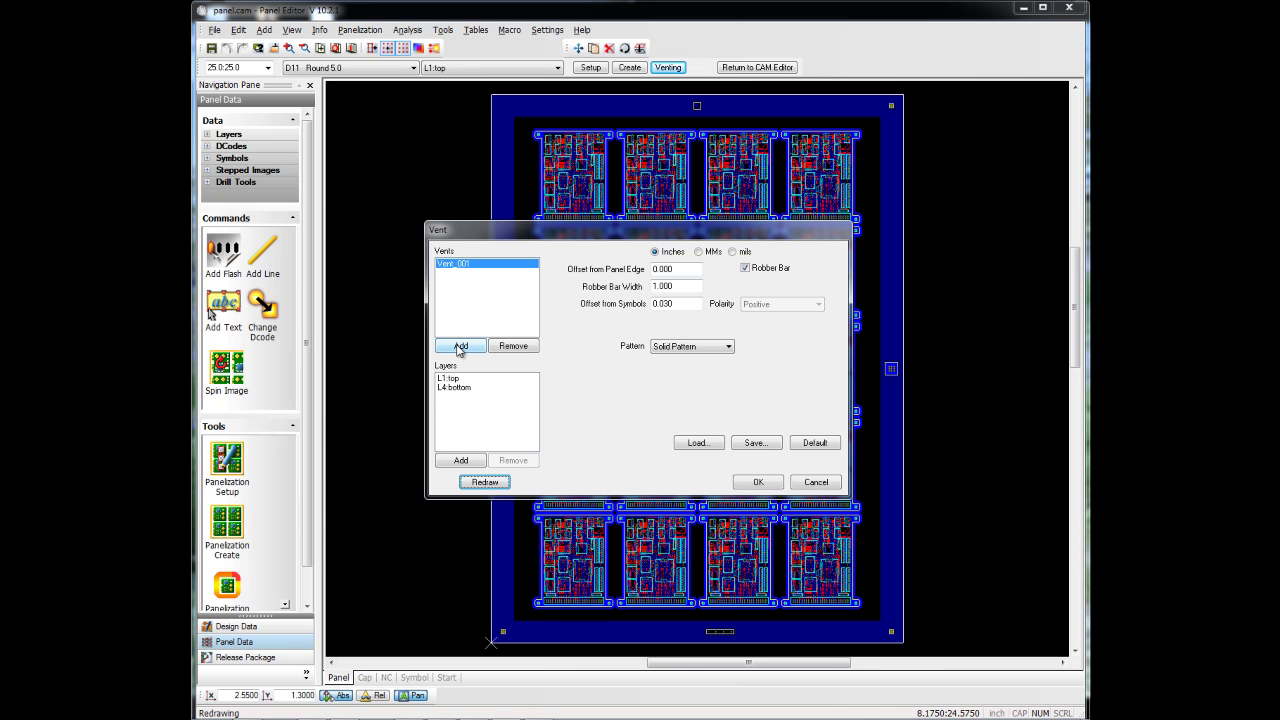
Step: Add Vent_002 with 0.030 image and symbol offsets and a dot fill pattern
{"action": "left_click", "coordinate": [460, 346]}
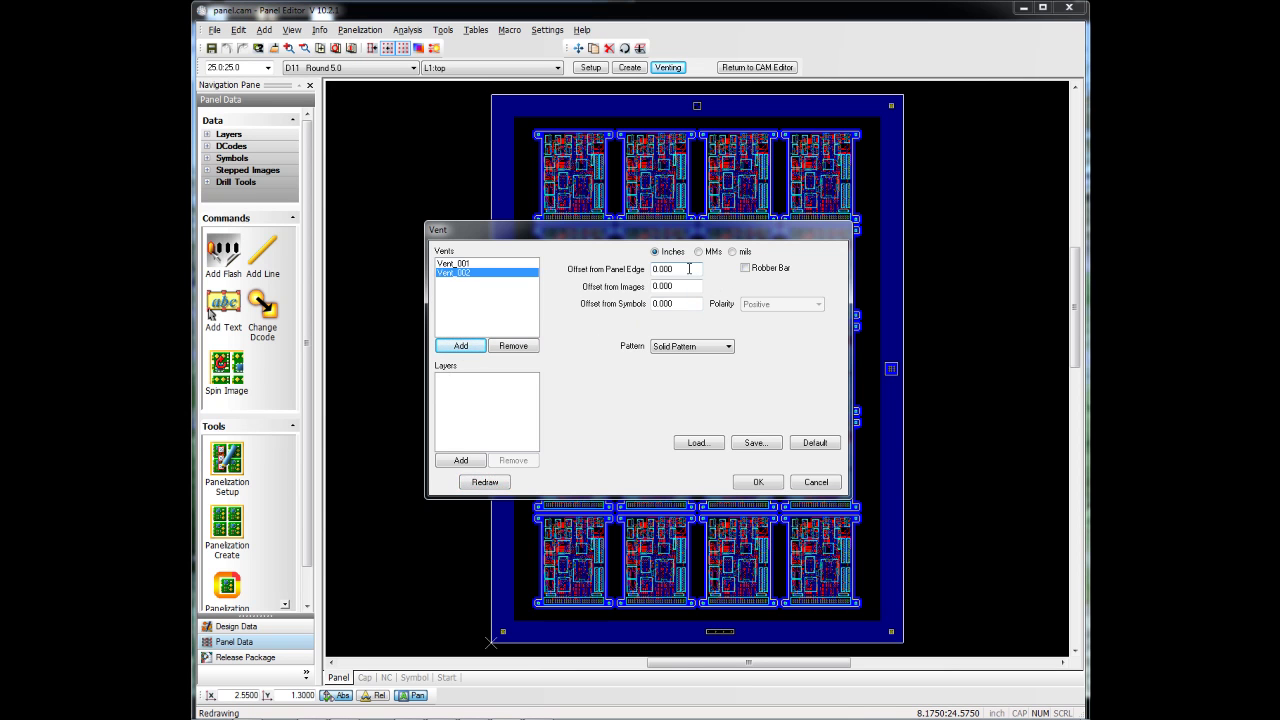
{"action": "double_click", "coordinate": [690, 286]}
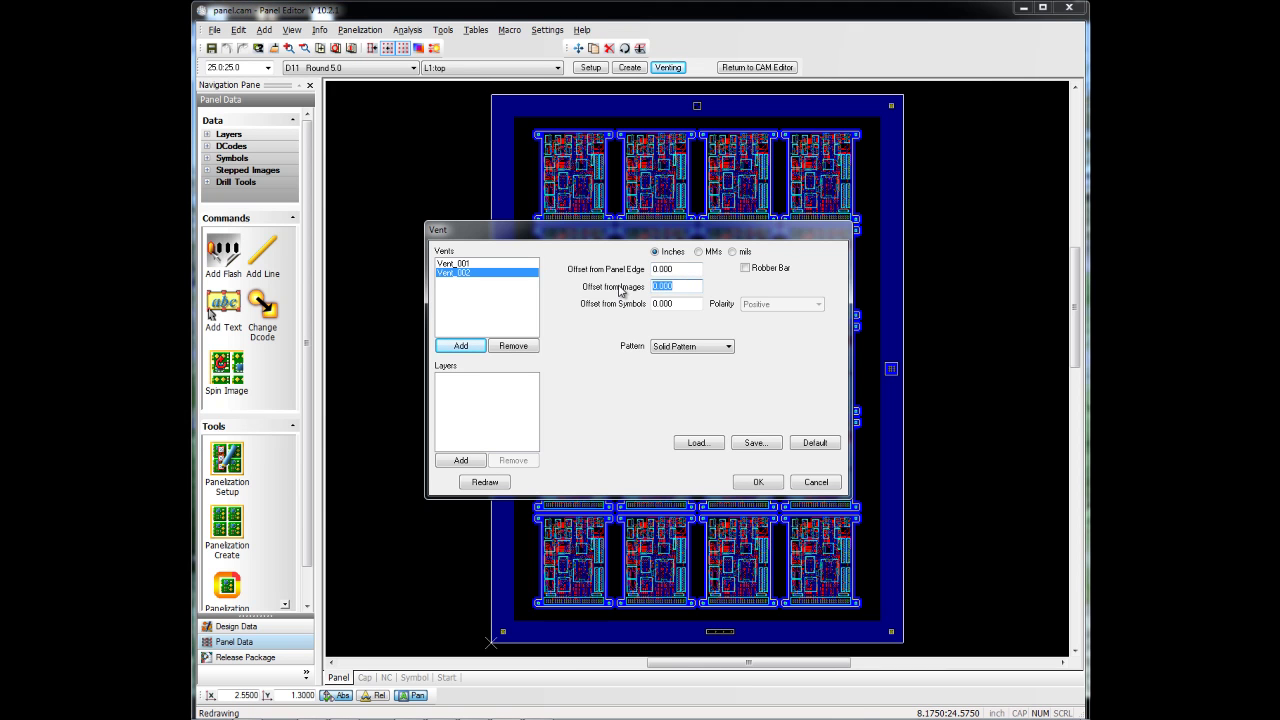
{"action": "type", "text": ".03"}
{"action": "key", "text": "Tab"}
{"action": "type", "text": ".03"}
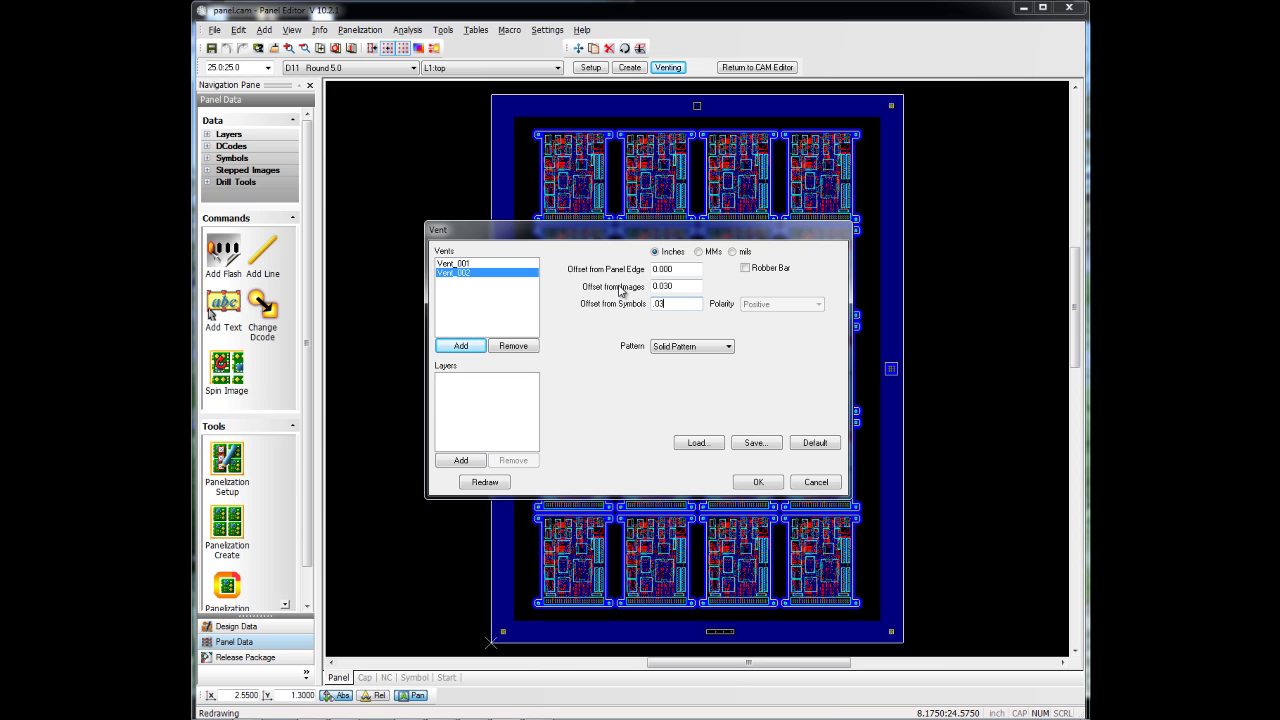
{"action": "left_click", "coordinate": [721, 349]}
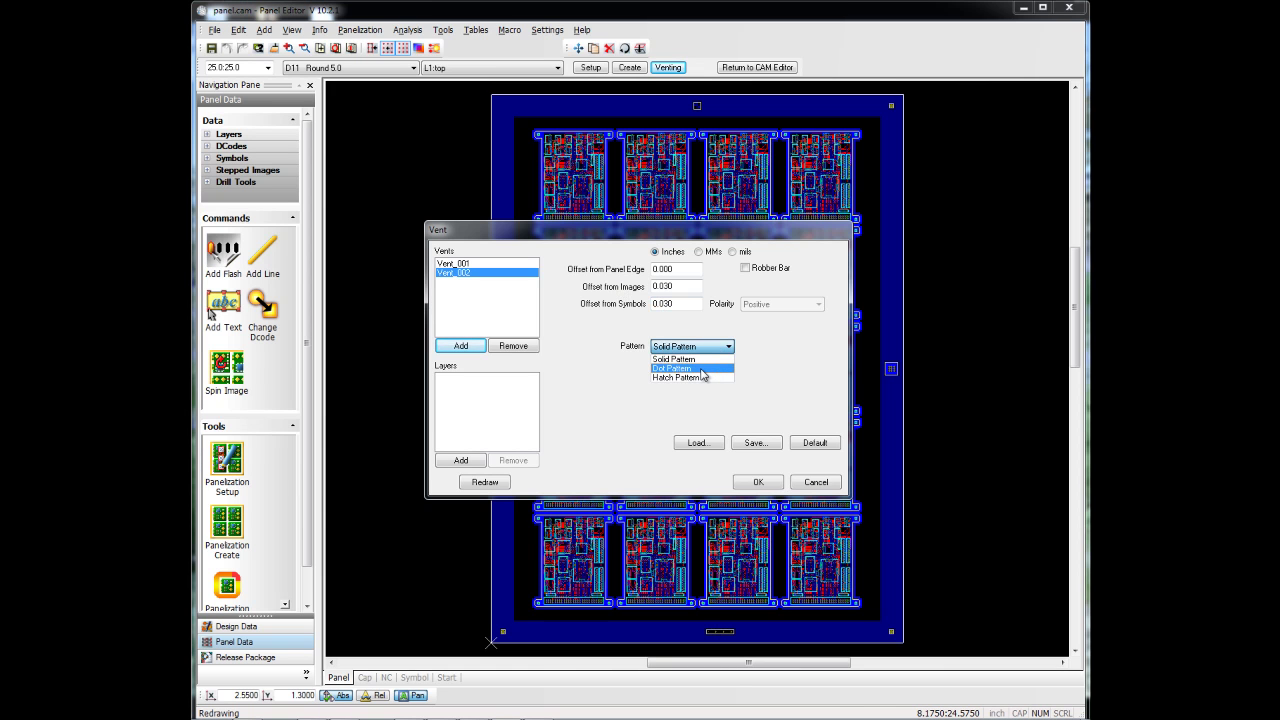
{"action": "left_click", "coordinate": [703, 369]}
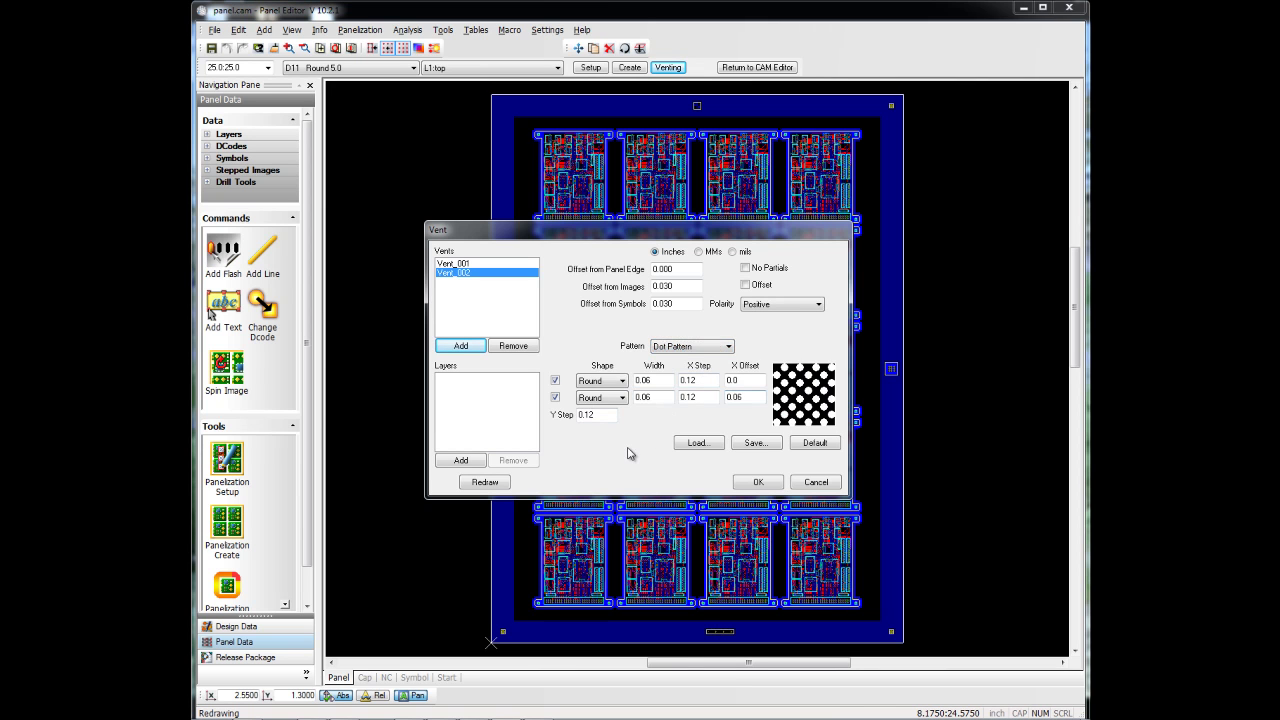
Step: Assign the dot thieving to L1:top and L4:bottom, redraw, and accept the vents
{"action": "left_click", "coordinate": [462, 461]}
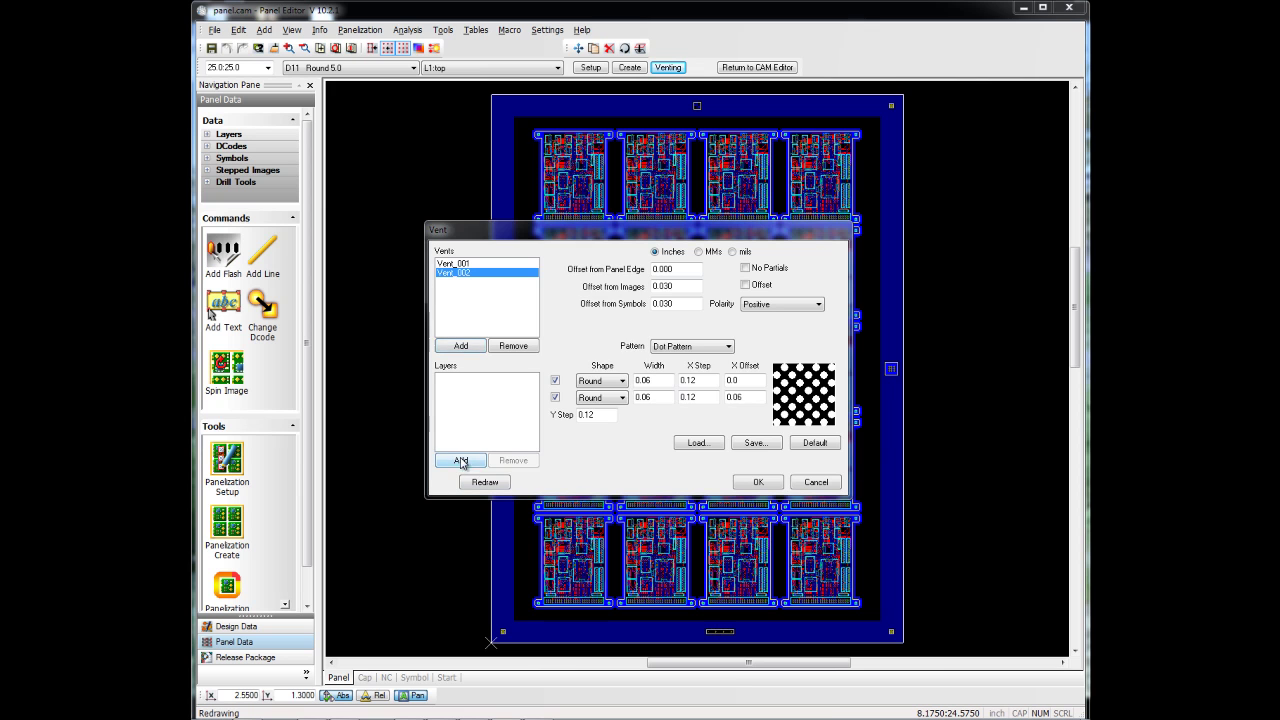
{"action": "left_click", "coordinate": [612, 314]}
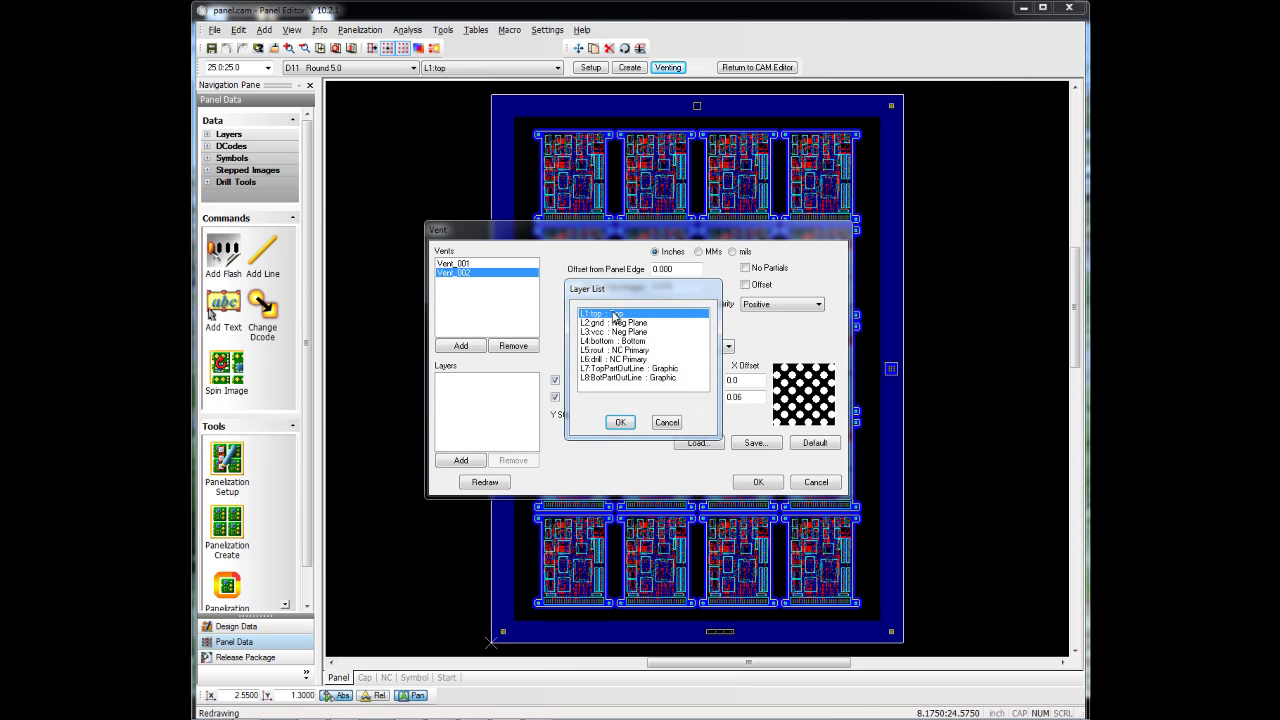
{"action": "left_click", "coordinate": [612, 341], "text": "ctrl"}
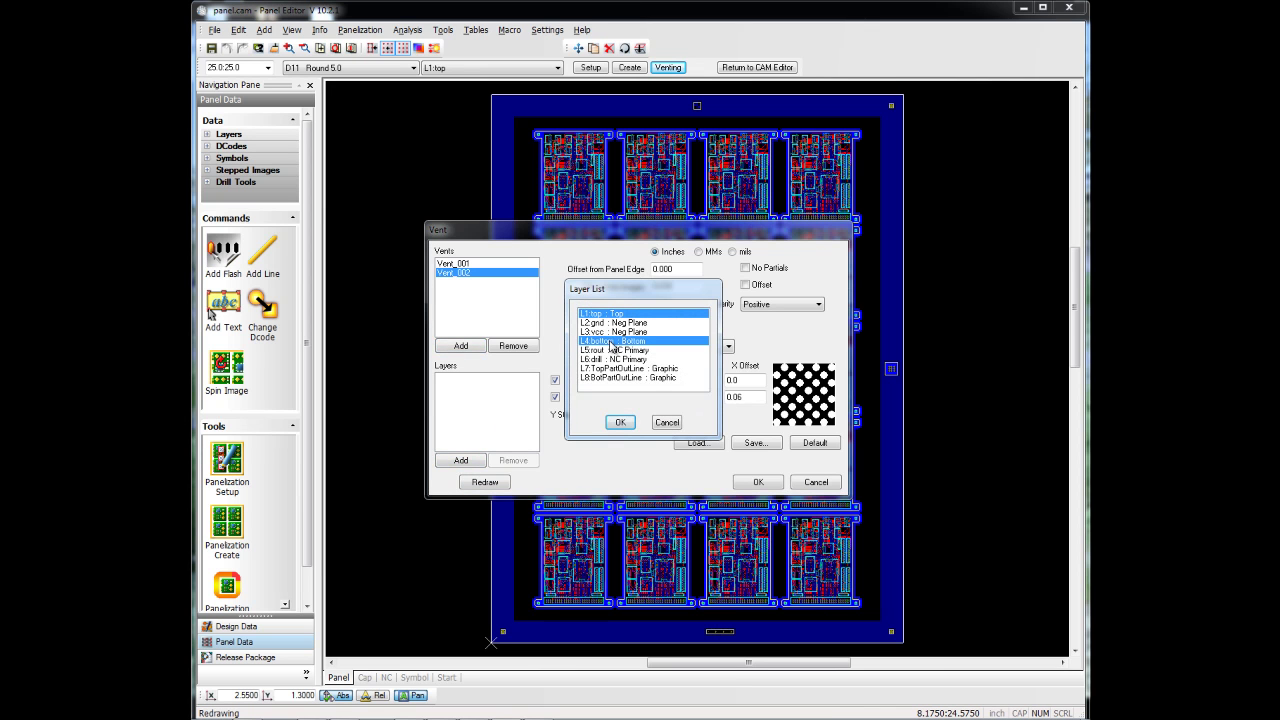
{"action": "left_click", "coordinate": [620, 422]}
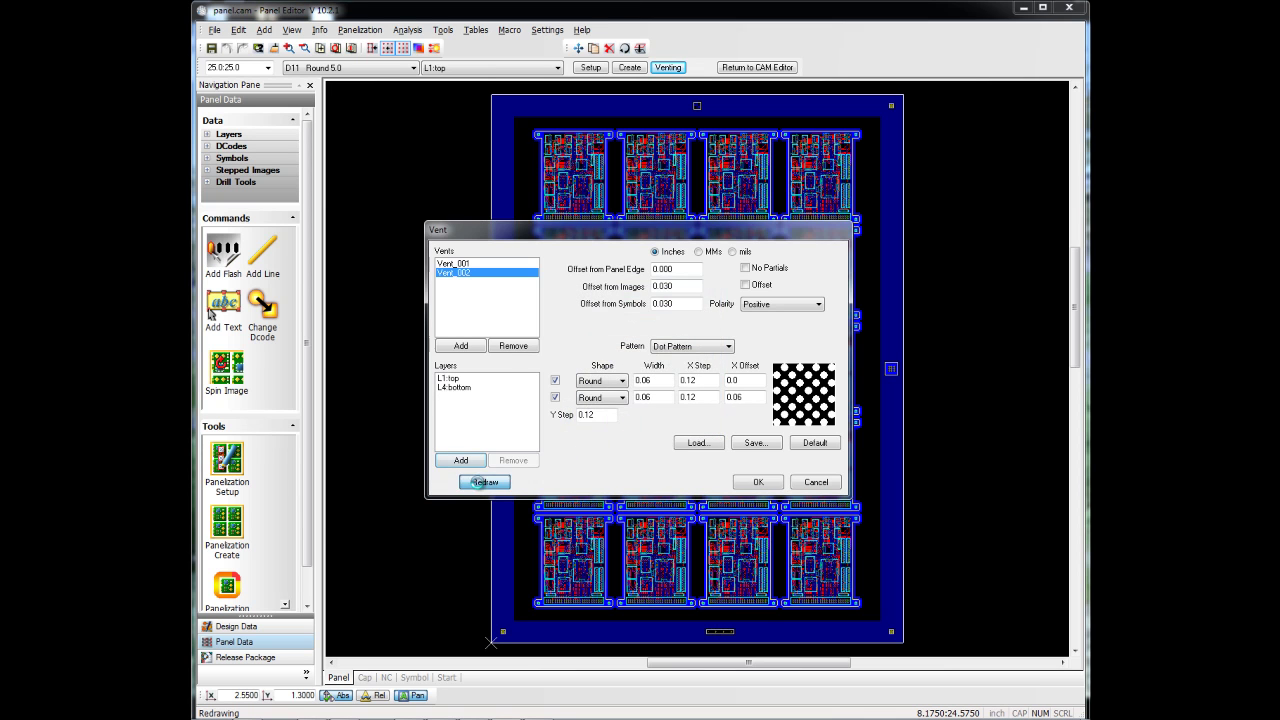
{"action": "left_click", "coordinate": [482, 482]}
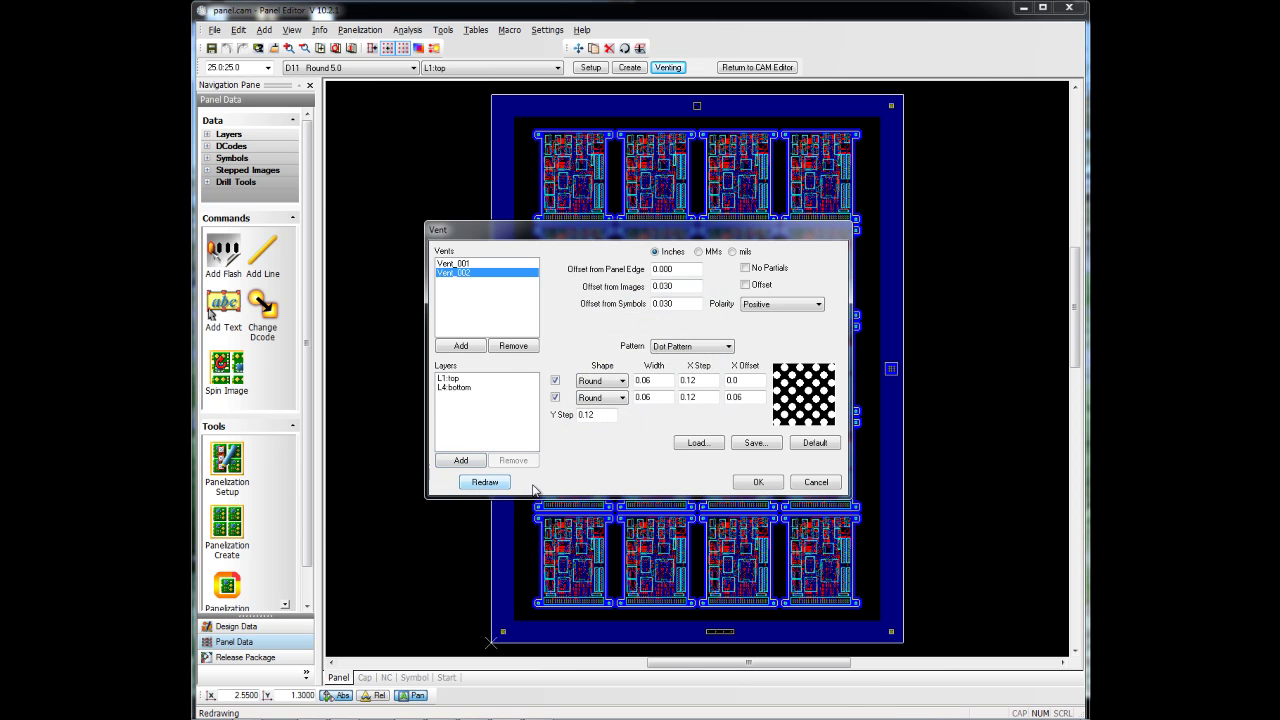
{"action": "left_click", "coordinate": [737, 485]}
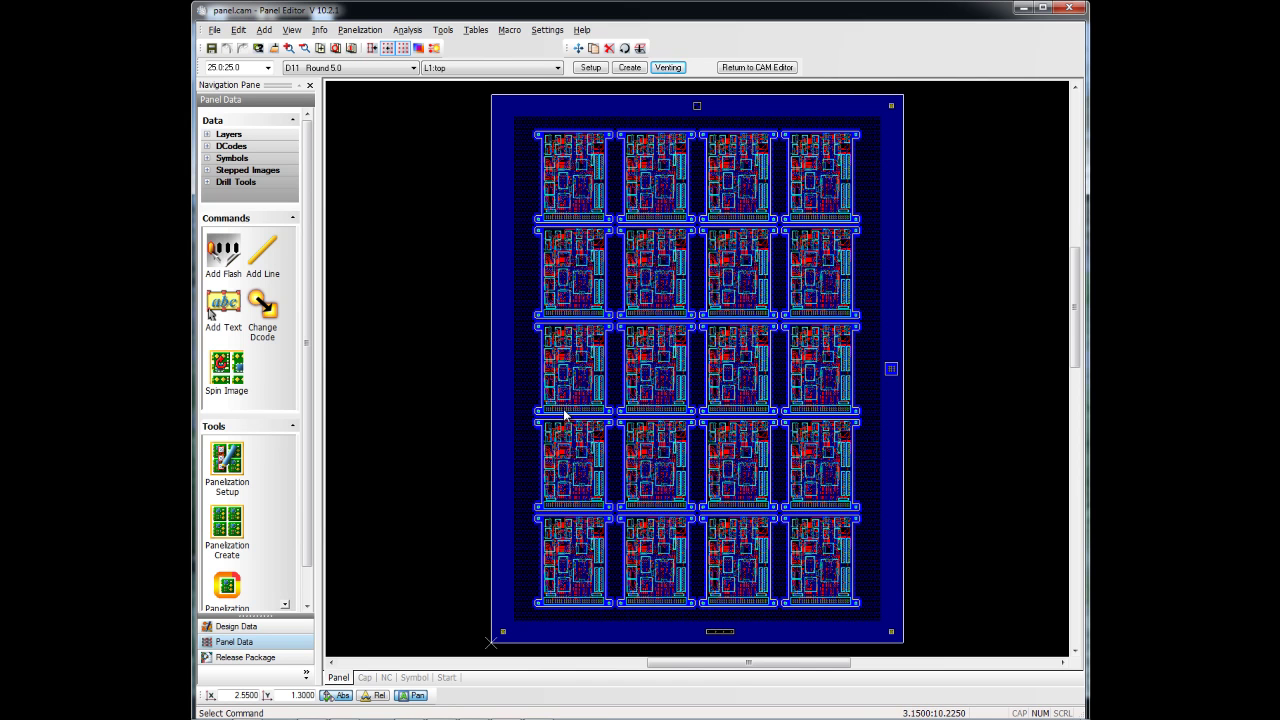
Step: Display only the 1:top layer and zoom out to see the whole panel
{"action": "scroll", "coordinate": [566, 417], "scroll_direction": "up", "scroll_amount": 1}
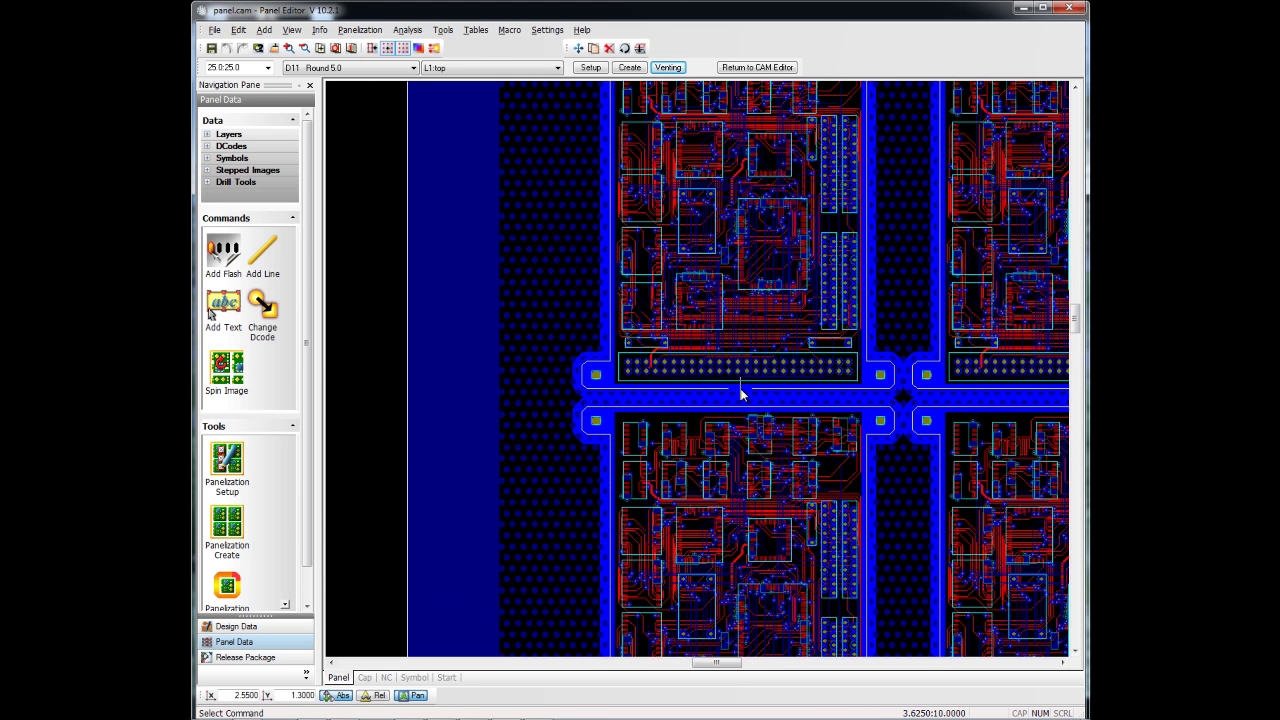
{"action": "left_click", "coordinate": [208, 136]}
{"action": "left_click", "coordinate": [220, 164]}
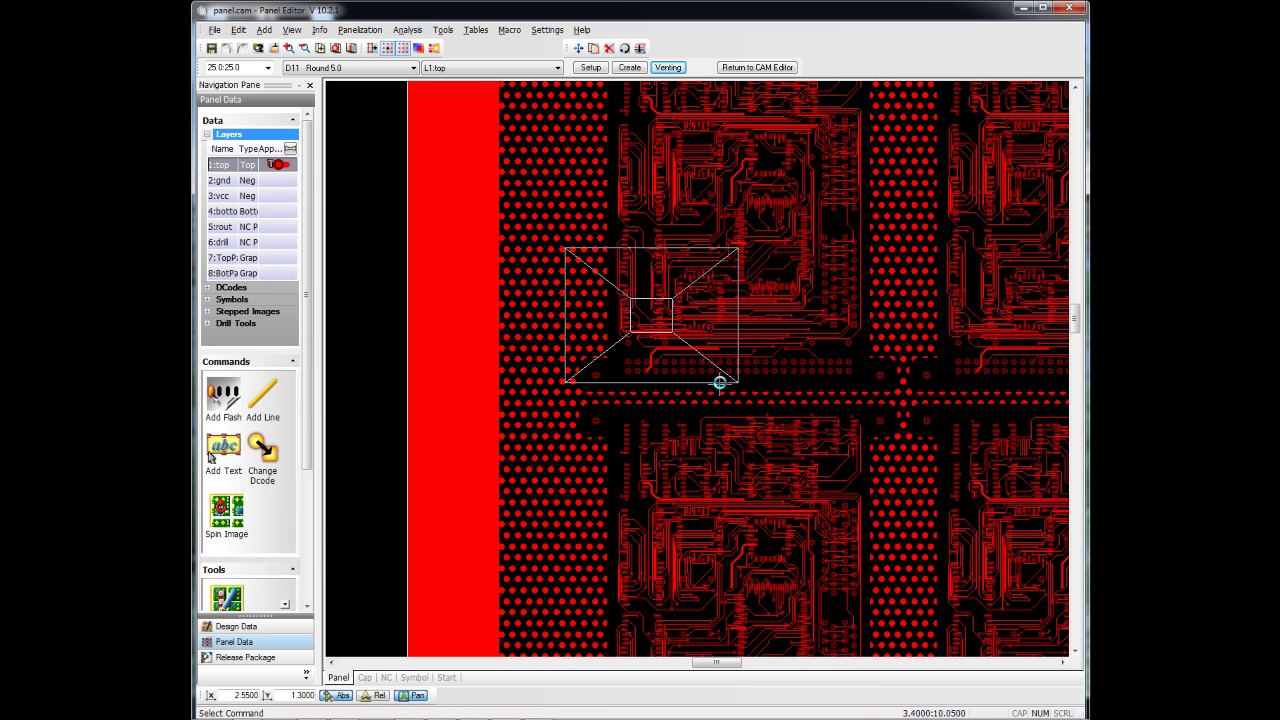
{"action": "scroll", "coordinate": [878, 371], "scroll_direction": "down", "scroll_amount": 3}
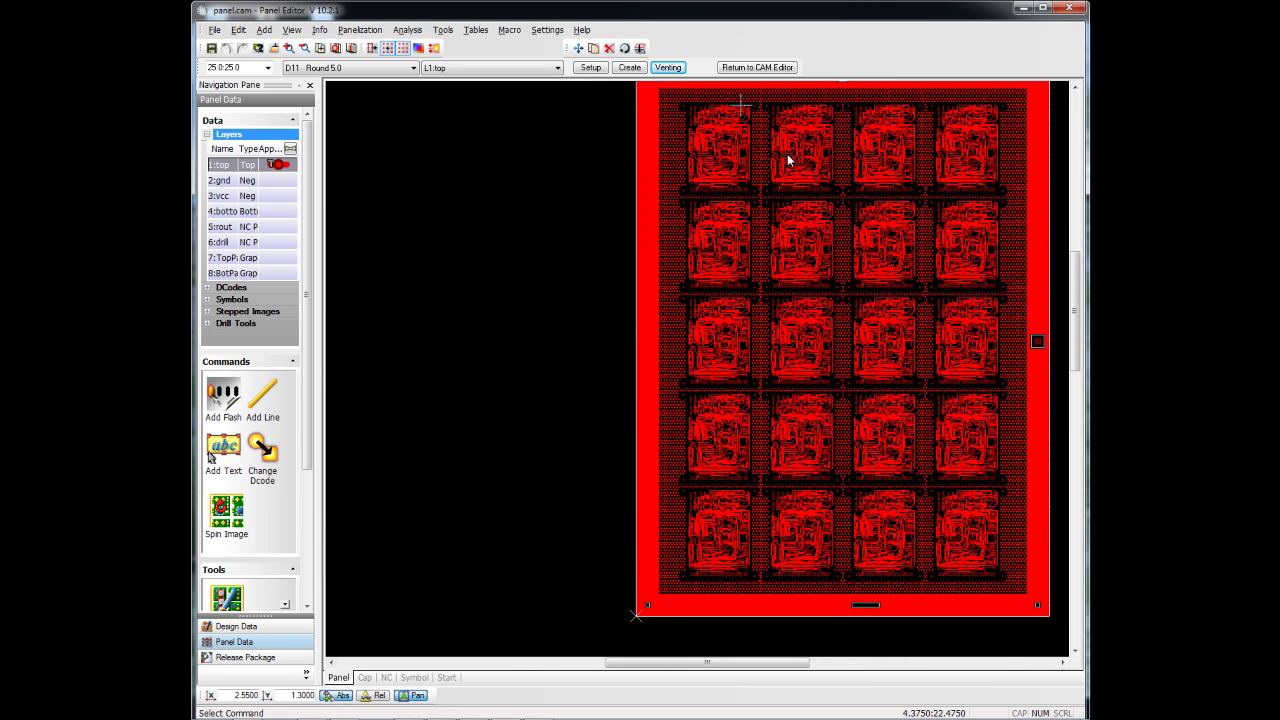
Step: Add a third vent, Vent_003, with 0.030 offsets from images and symbols
{"action": "left_click", "coordinate": [668, 68]}
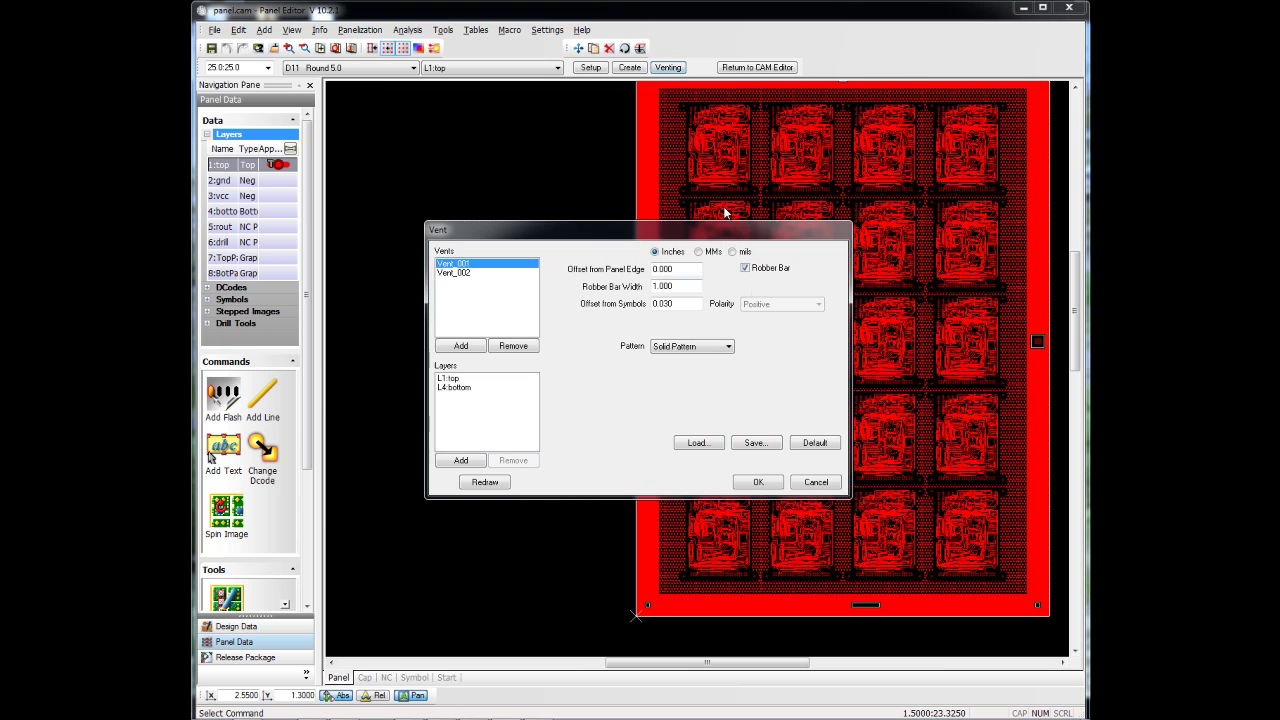
{"action": "left_click", "coordinate": [452, 274]}
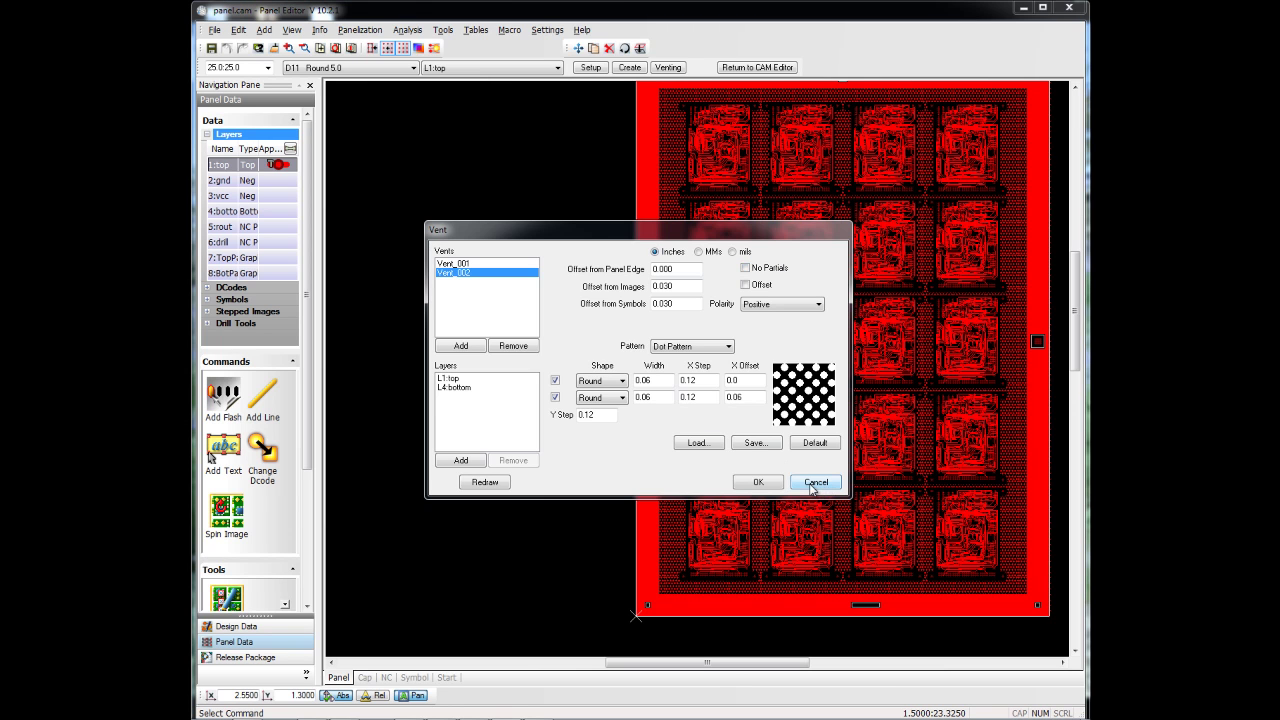
{"action": "left_click", "coordinate": [464, 349]}
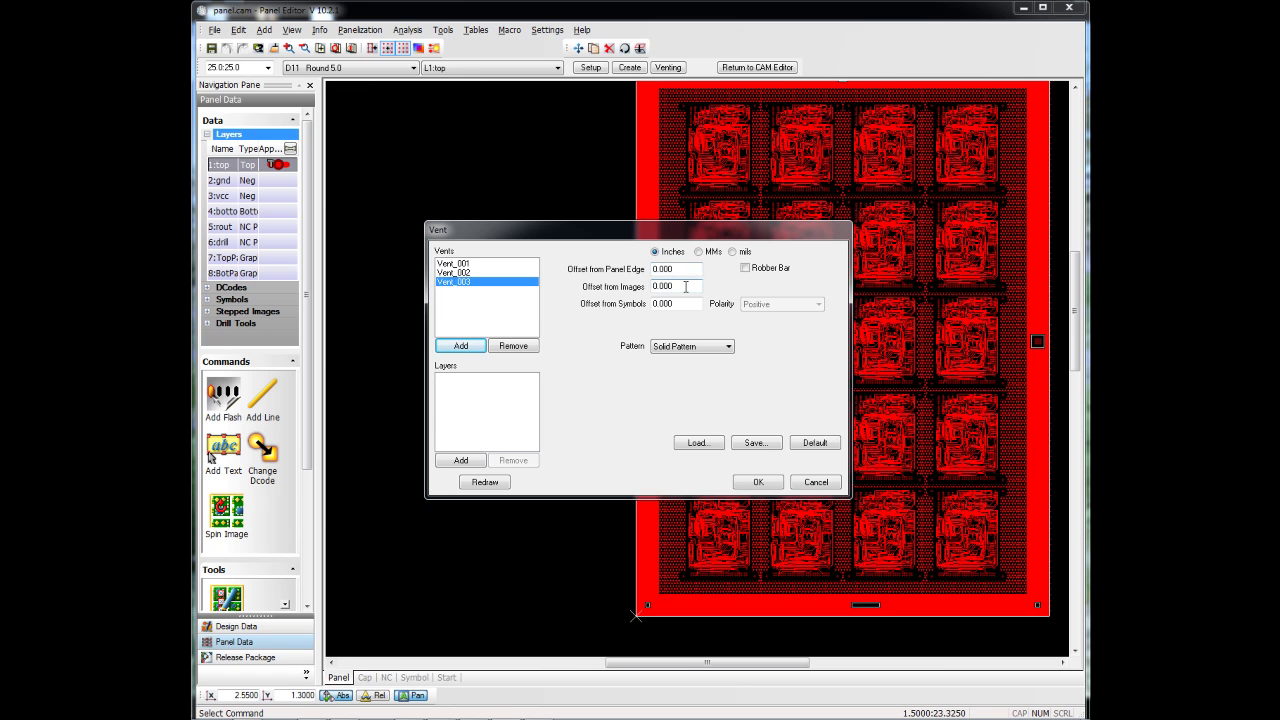
{"action": "left_click_drag", "start_coordinate": [686, 287], "coordinate": [595, 289]}
{"action": "type", "text": ".03"}
{"action": "key", "text": "Tab"}
{"action": "type", "text": "."}
{"action": "key", "text": "Tab"}
Step: Give Vent_003 a dot pattern on L2:gnd and L3:vcc and apply it
{"action": "left_click", "coordinate": [735, 350]}
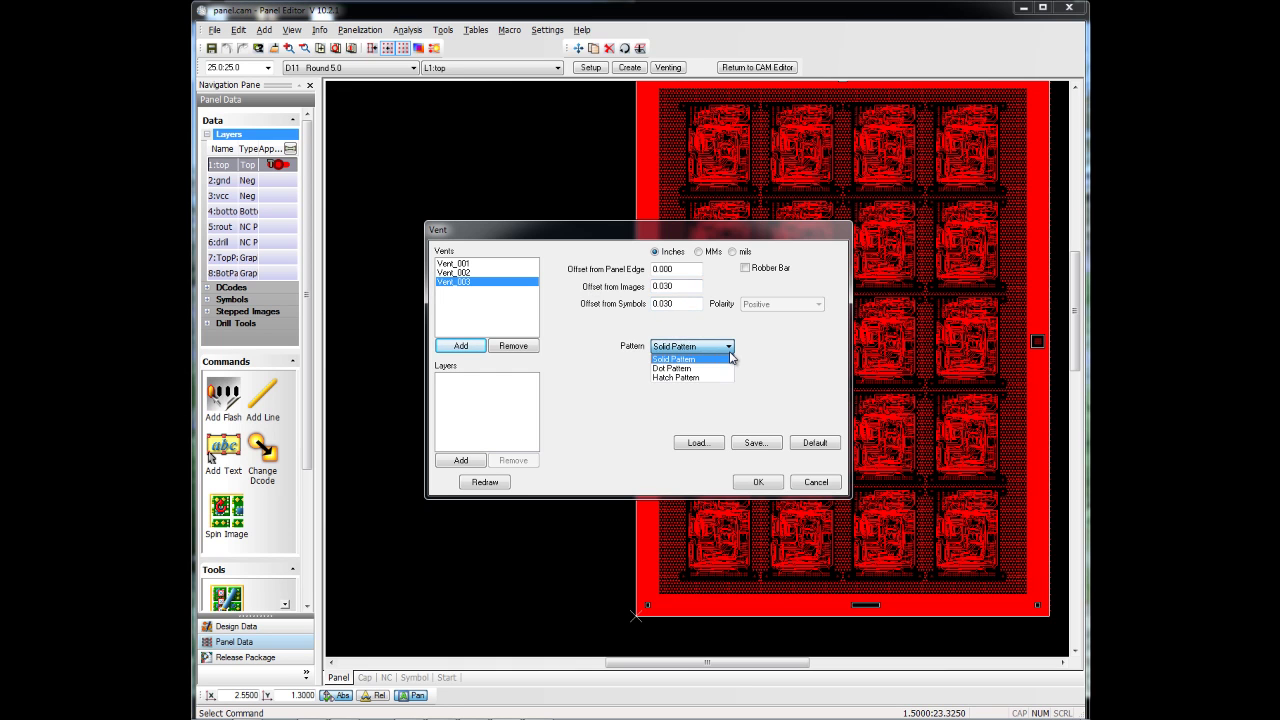
{"action": "left_click", "coordinate": [711, 373]}
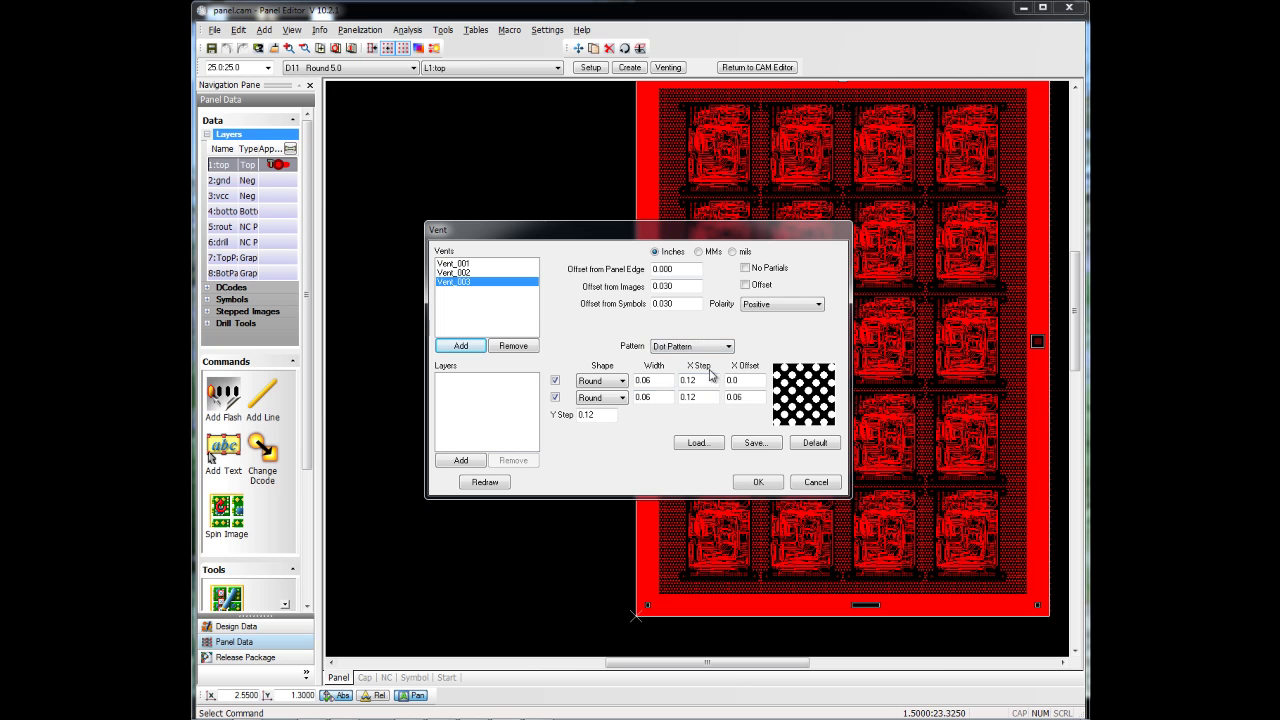
{"action": "left_click", "coordinate": [461, 460]}
{"action": "left_click", "coordinate": [597, 323]}
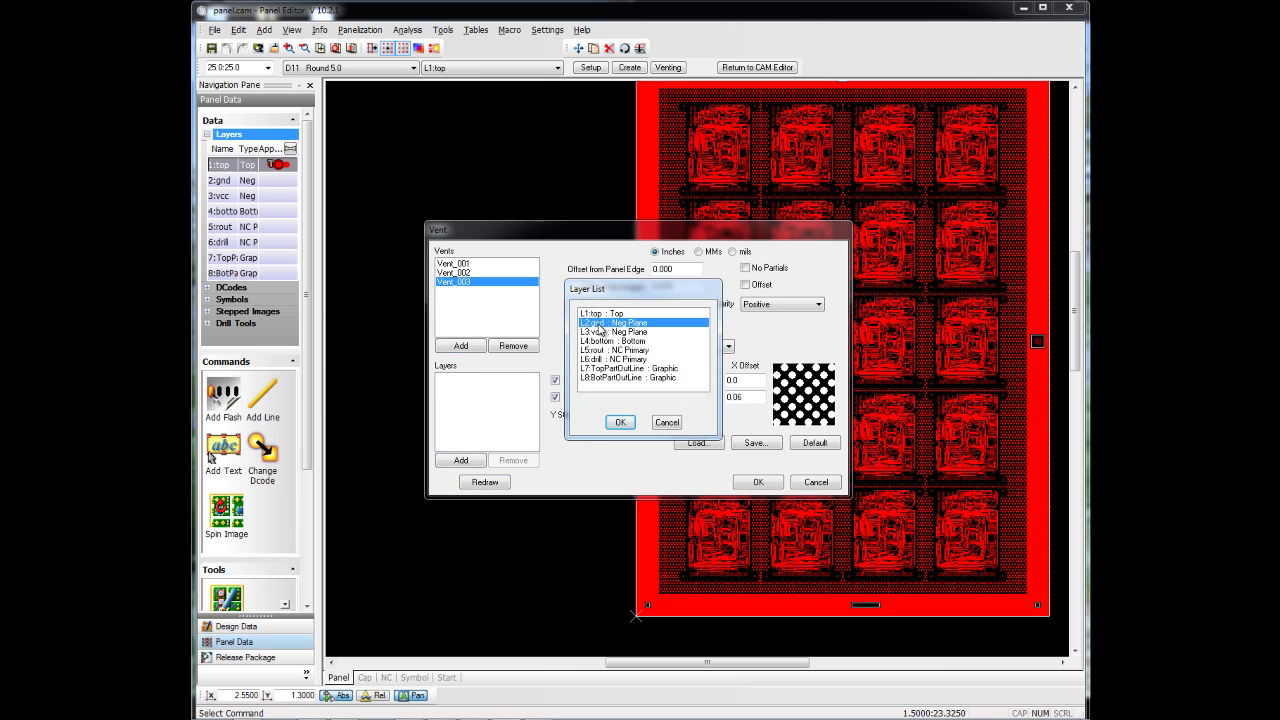
{"action": "left_click", "coordinate": [607, 332], "text": "ctrl"}
{"action": "left_click", "coordinate": [619, 424]}
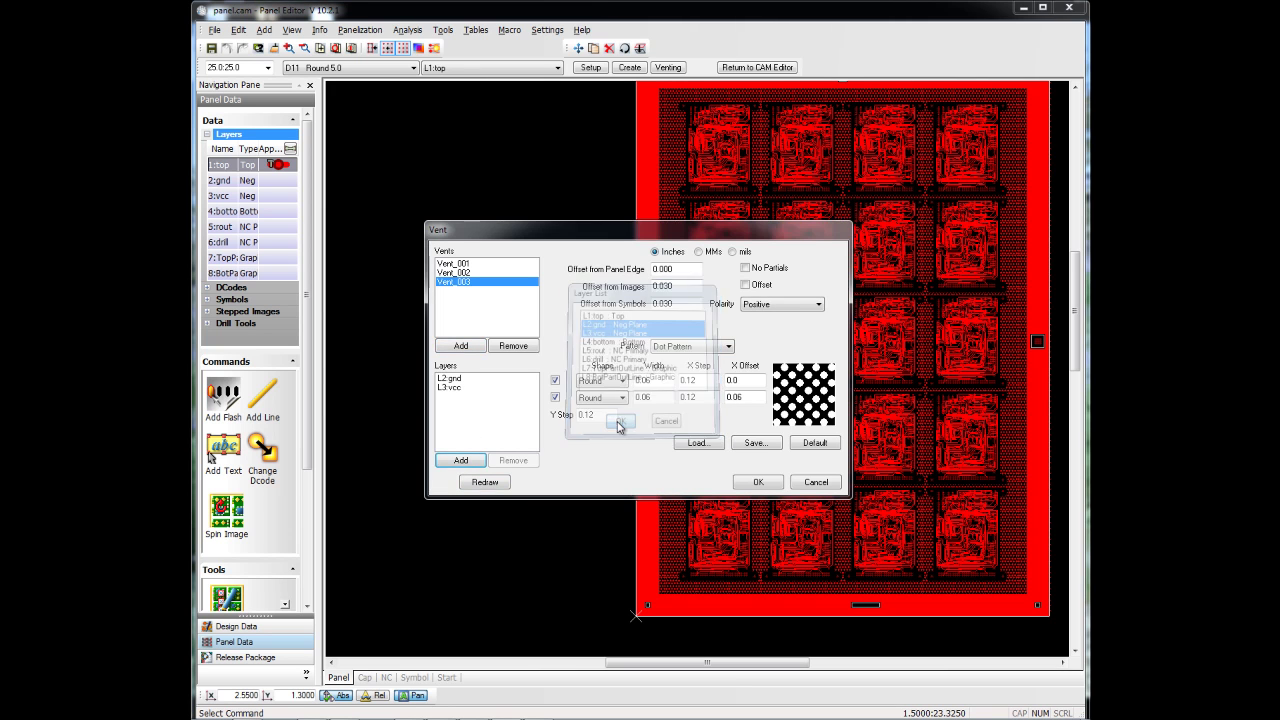
{"action": "left_click", "coordinate": [757, 483]}
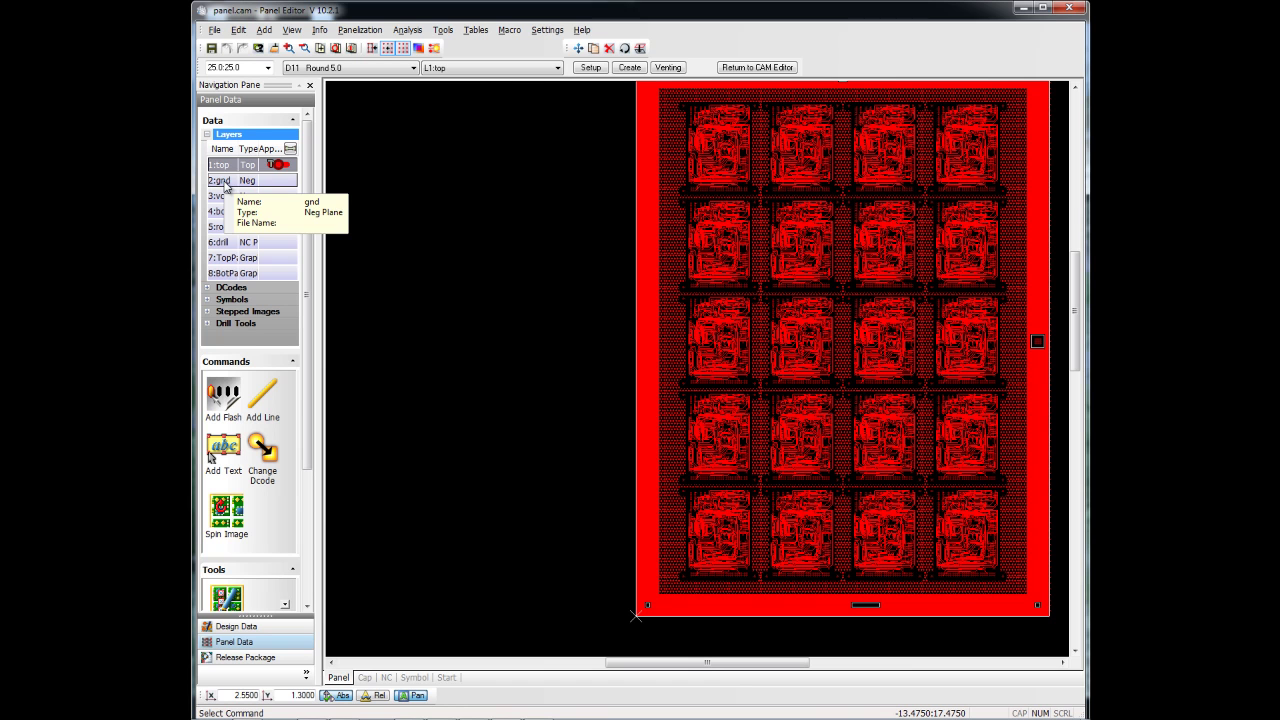
Step: Show the 2:gnd layer, zoom in on its dot thieving, and reopen the venting settings
{"action": "left_click", "coordinate": [222, 181]}
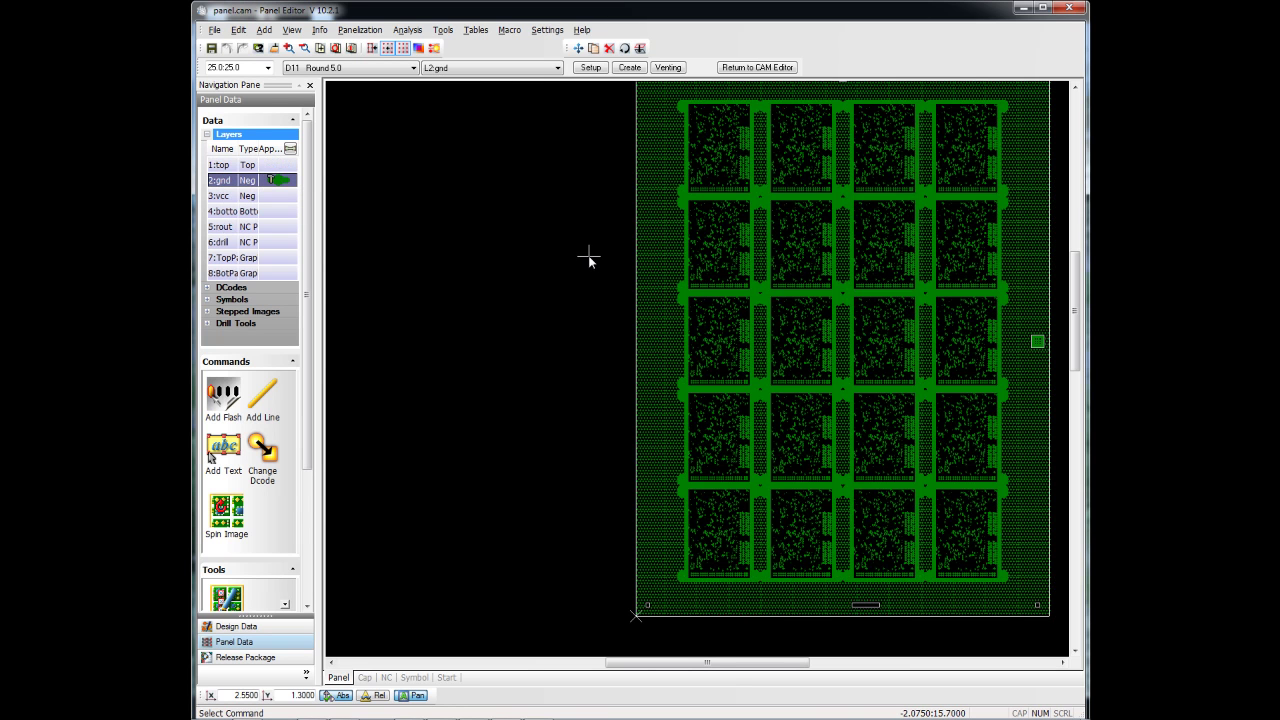
{"action": "scroll", "coordinate": [730, 230], "scroll_direction": "up", "scroll_amount": 1}
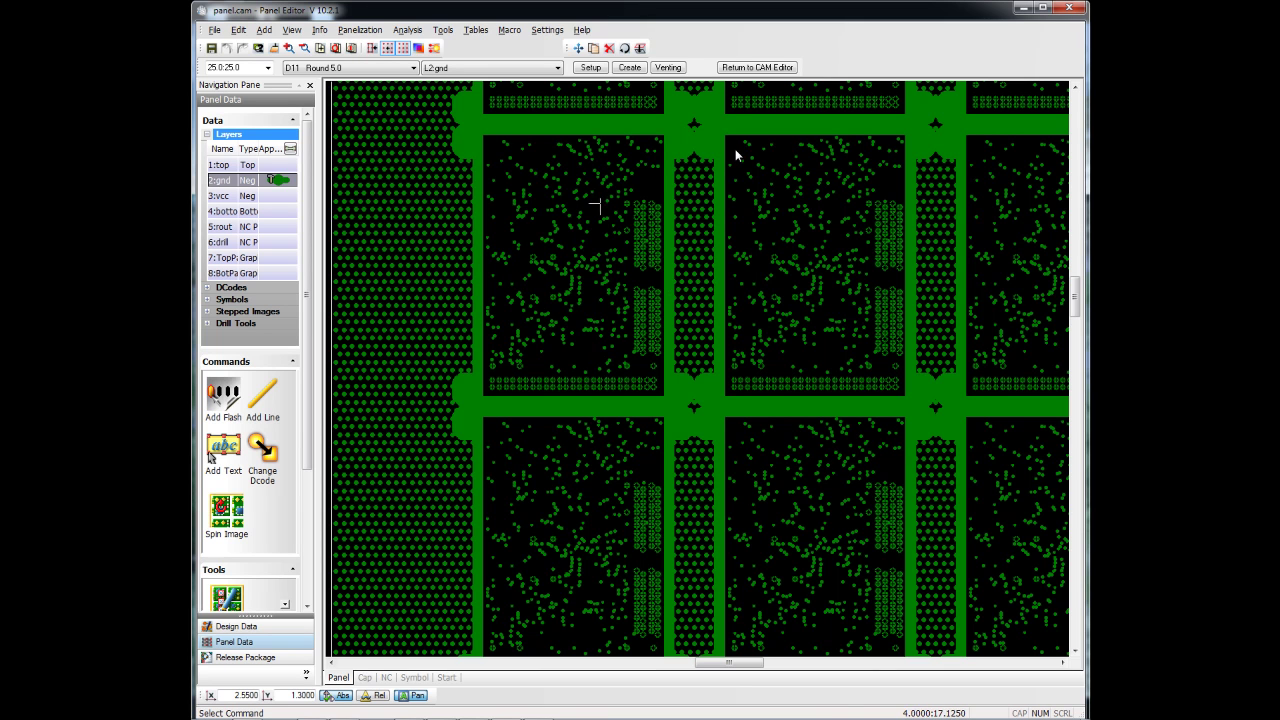
{"action": "left_click", "coordinate": [680, 73]}
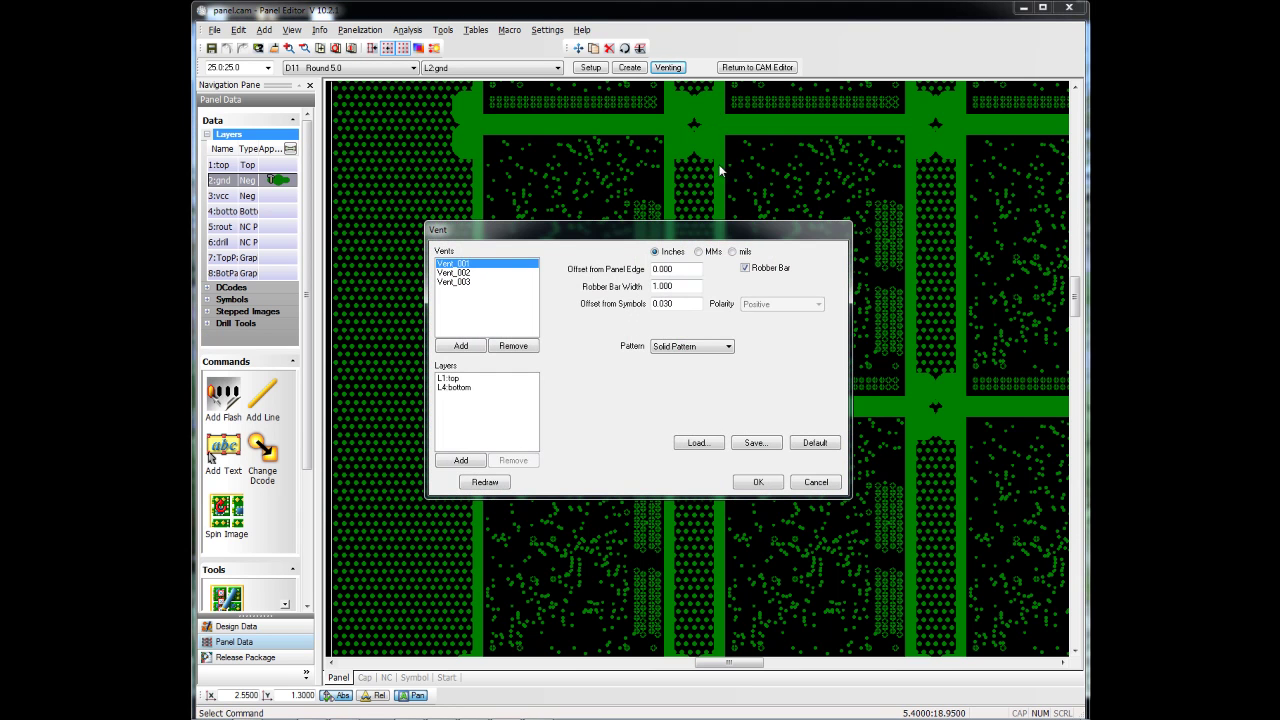
Step: Preview Vent_003 dot thieving with Negative polarity on the gnd layer
{"action": "left_click", "coordinate": [465, 283]}
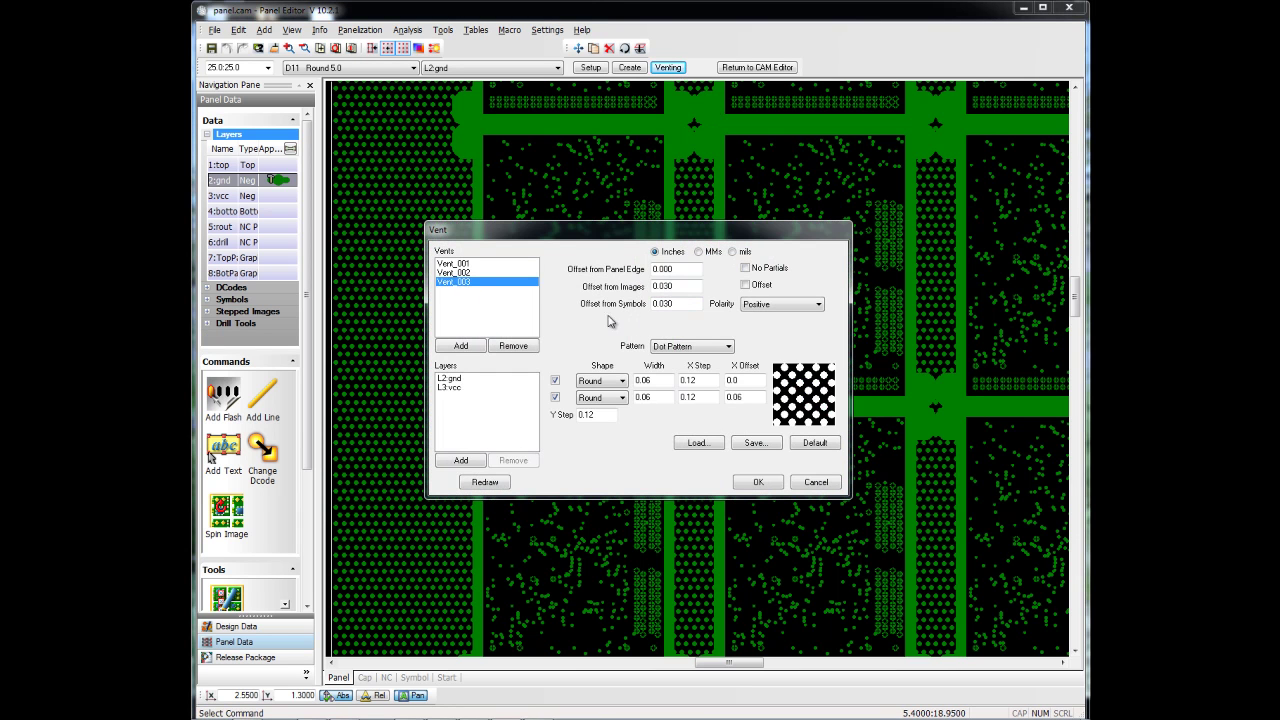
{"action": "left_click", "coordinate": [799, 308]}
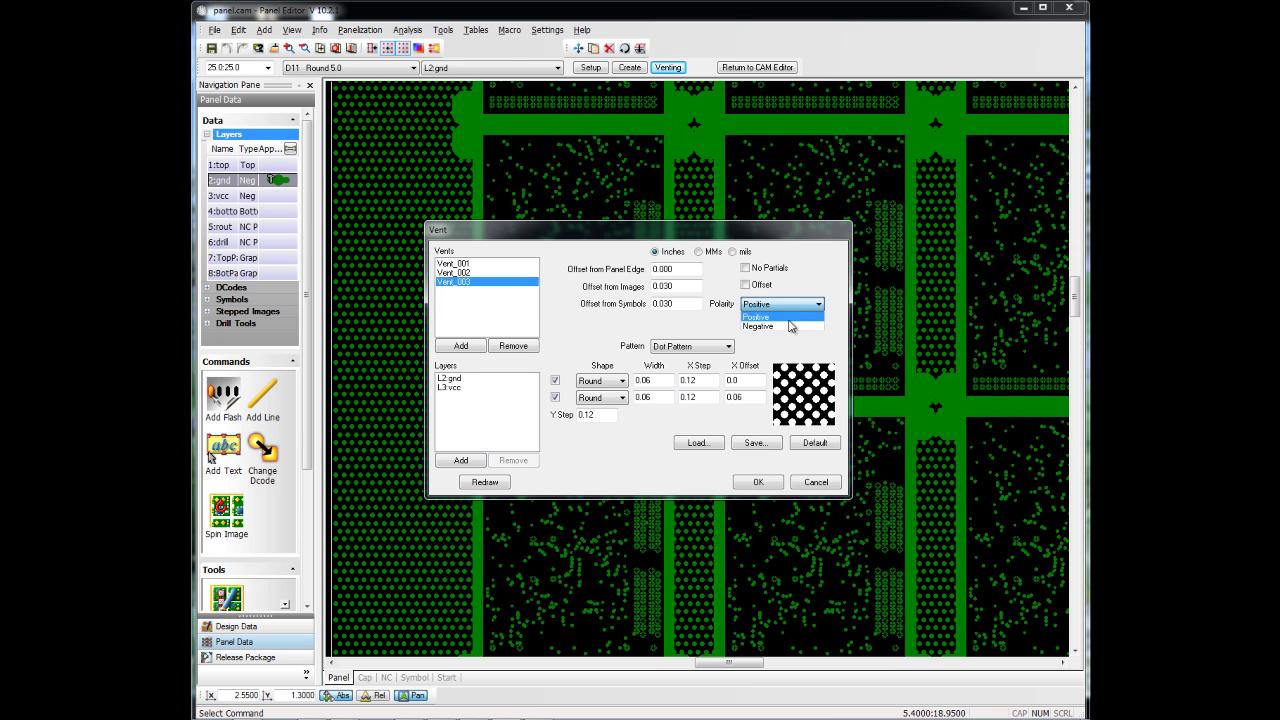
{"action": "left_click", "coordinate": [786, 328]}
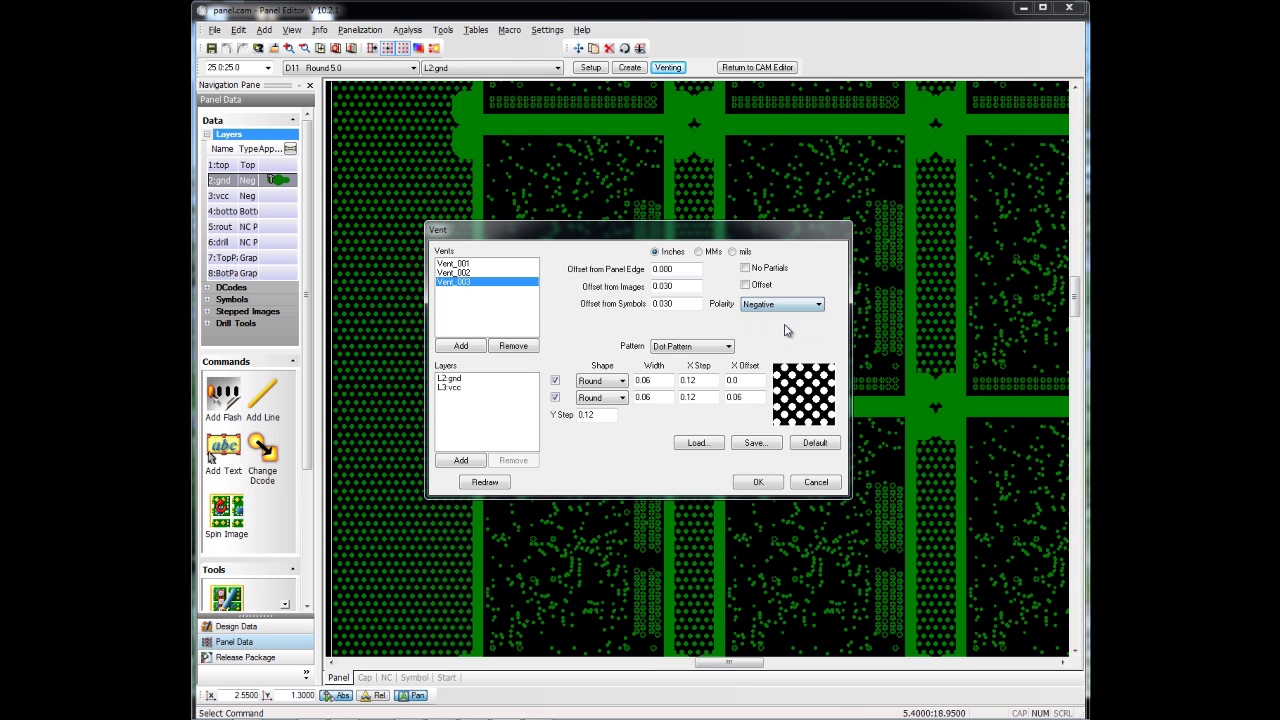
{"action": "left_click", "coordinate": [488, 484]}
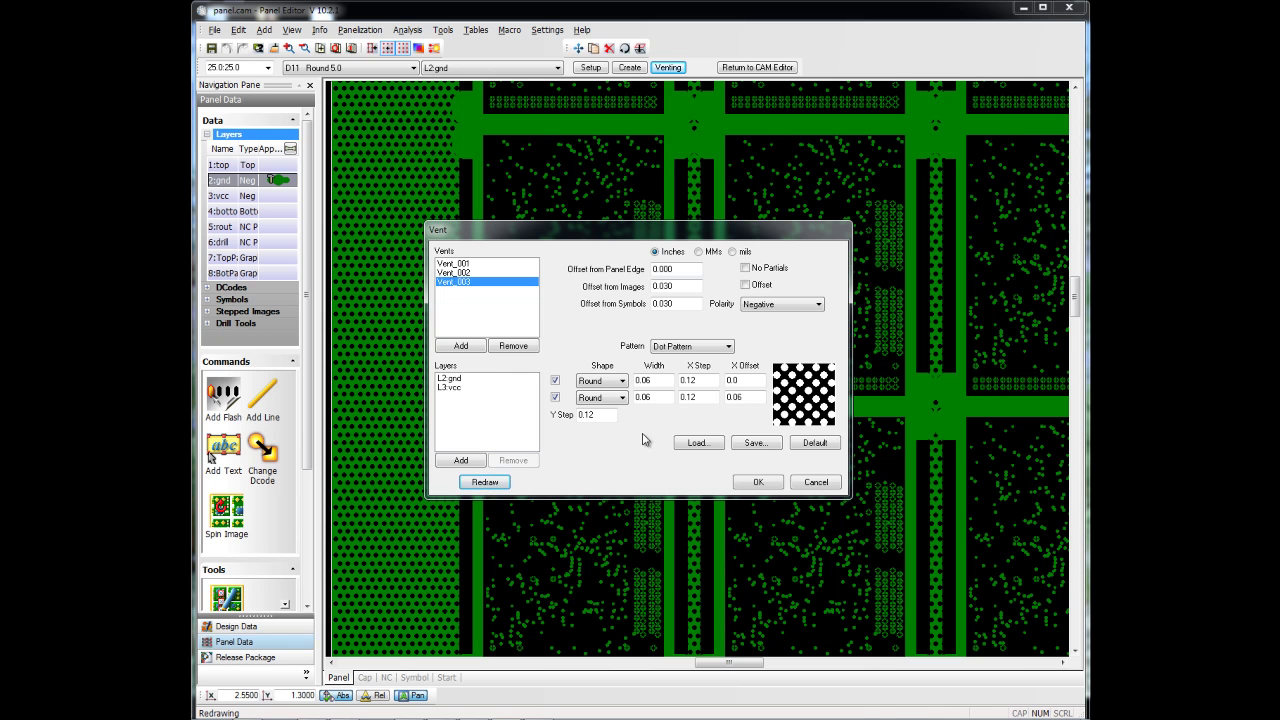
Step: Return Vent_003 to Positive polarity, accept the settings, and fit the whole panel in view
{"action": "left_click", "coordinate": [815, 306]}
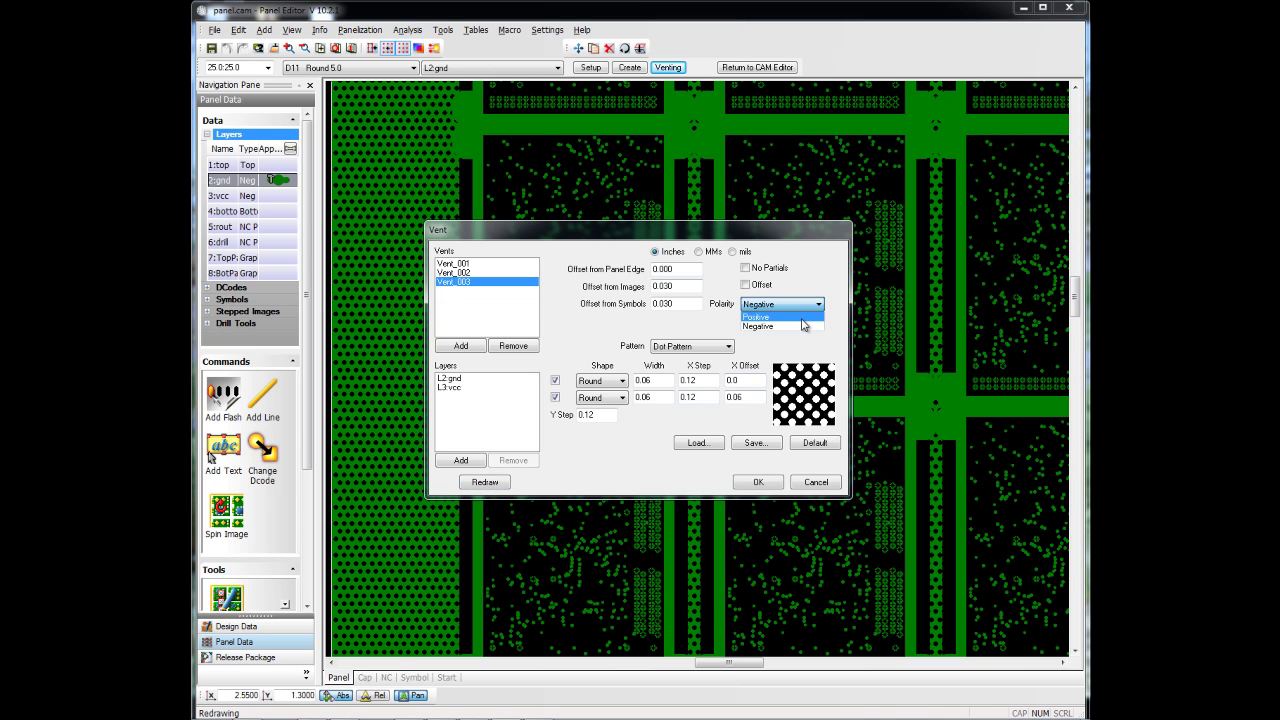
{"action": "left_click", "coordinate": [805, 323]}
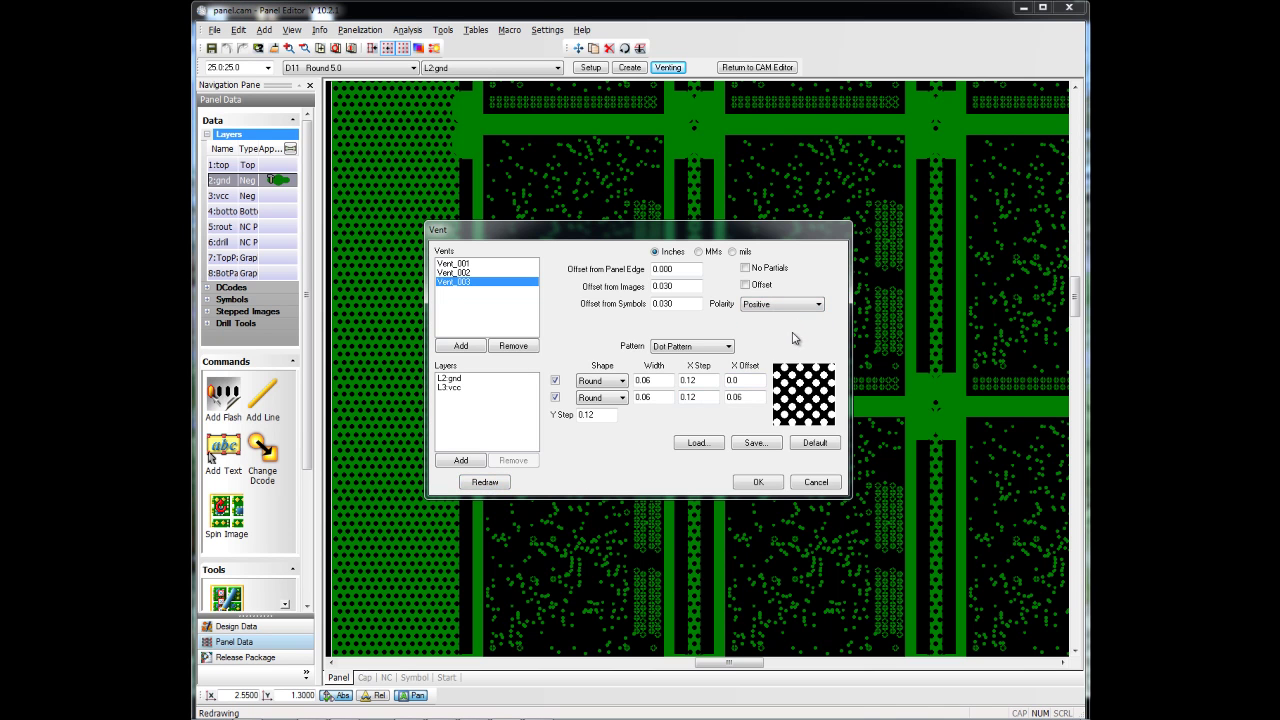
{"action": "left_click", "coordinate": [485, 488]}
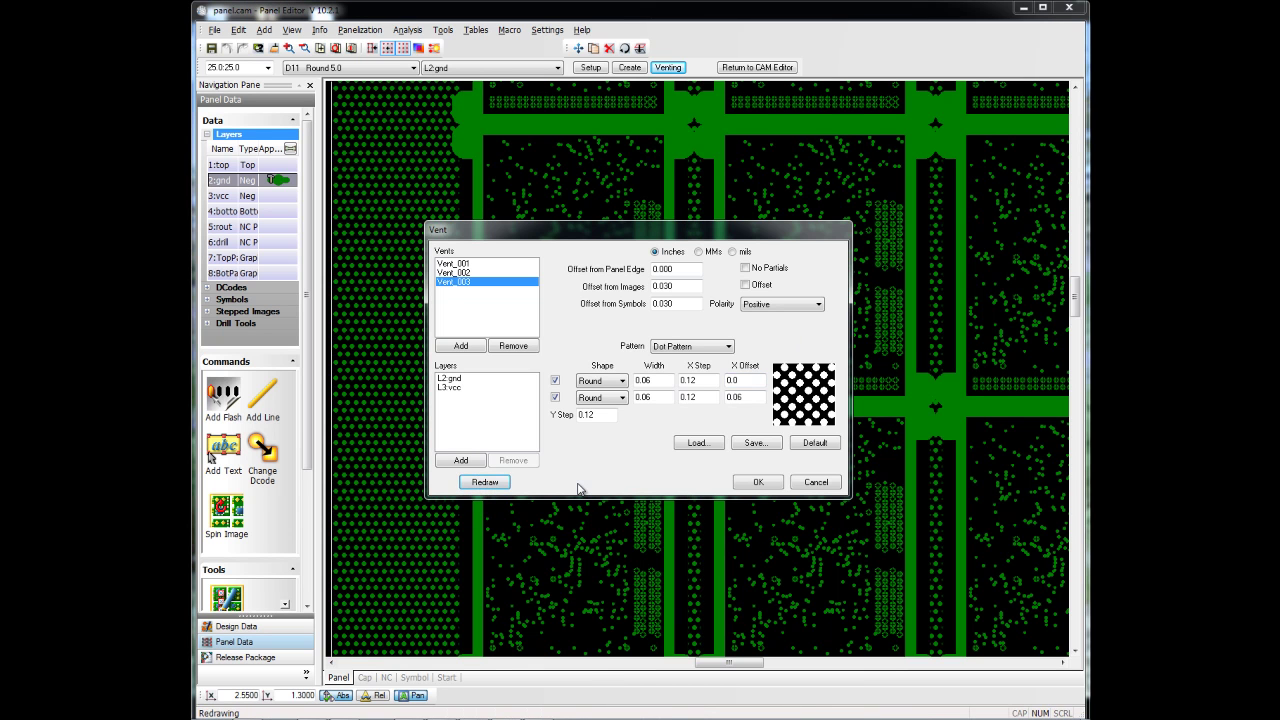
{"action": "left_click", "coordinate": [758, 484]}
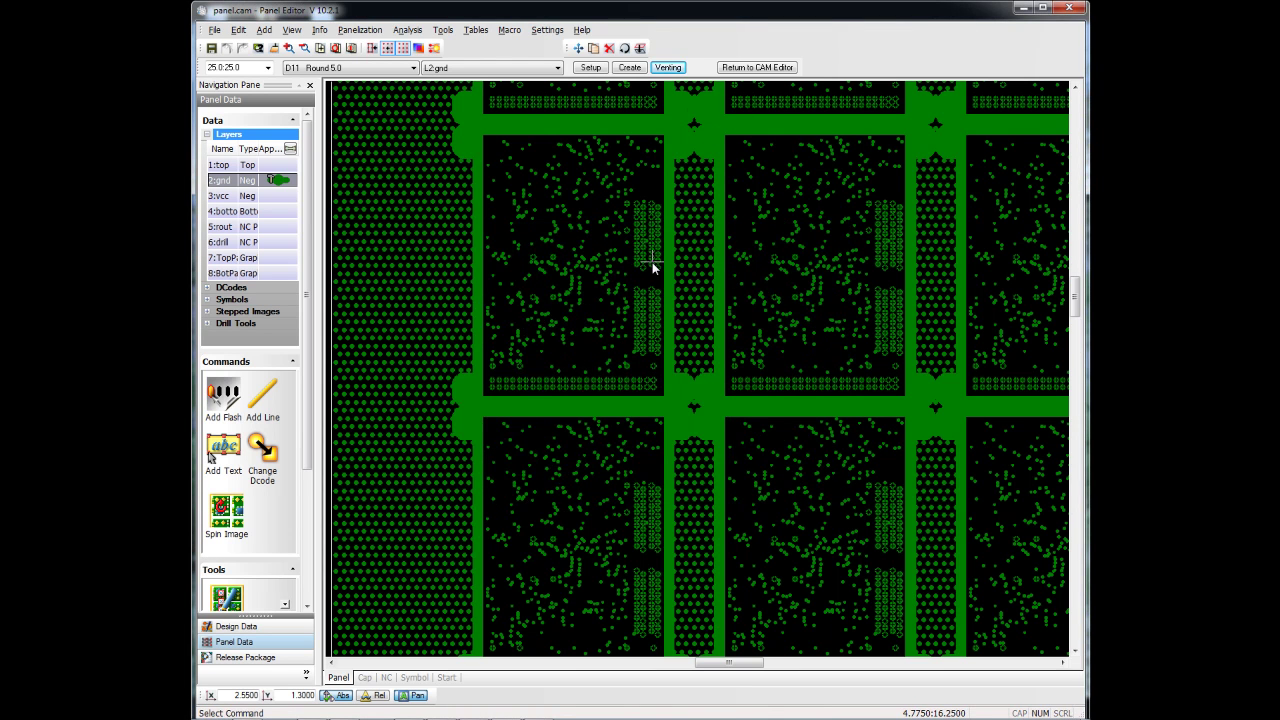
{"action": "key", "text": "Home"}
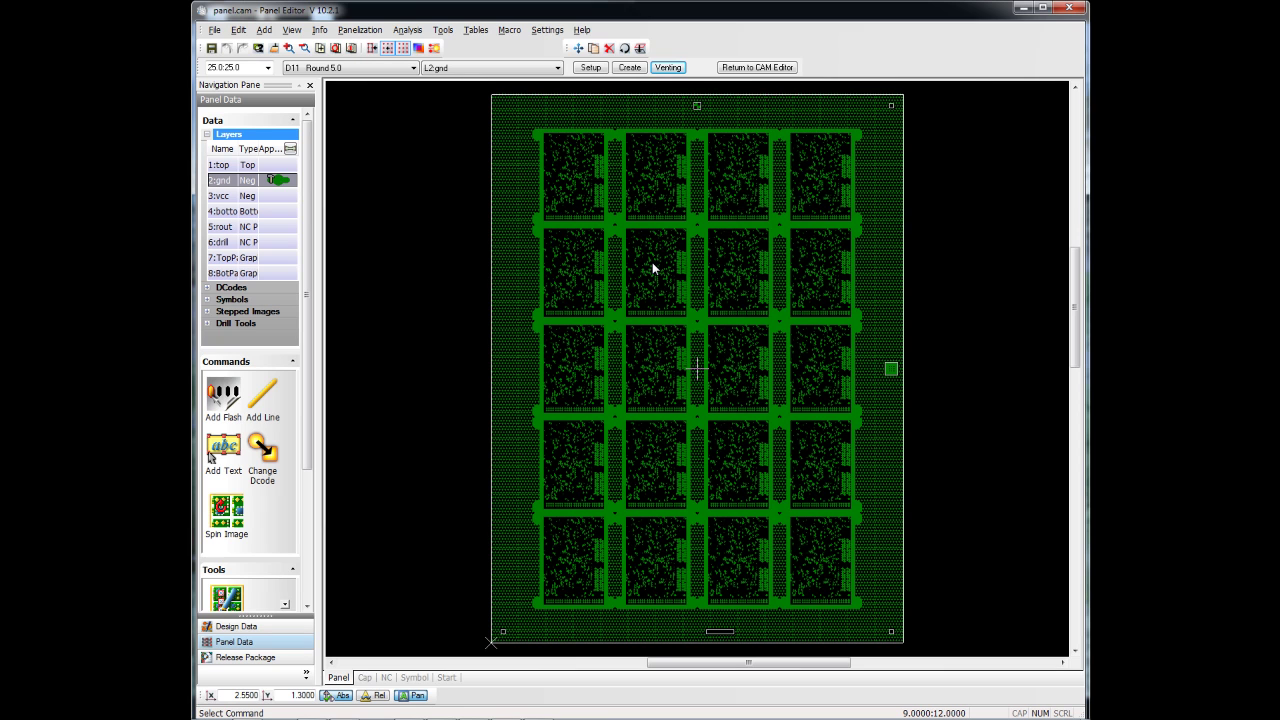